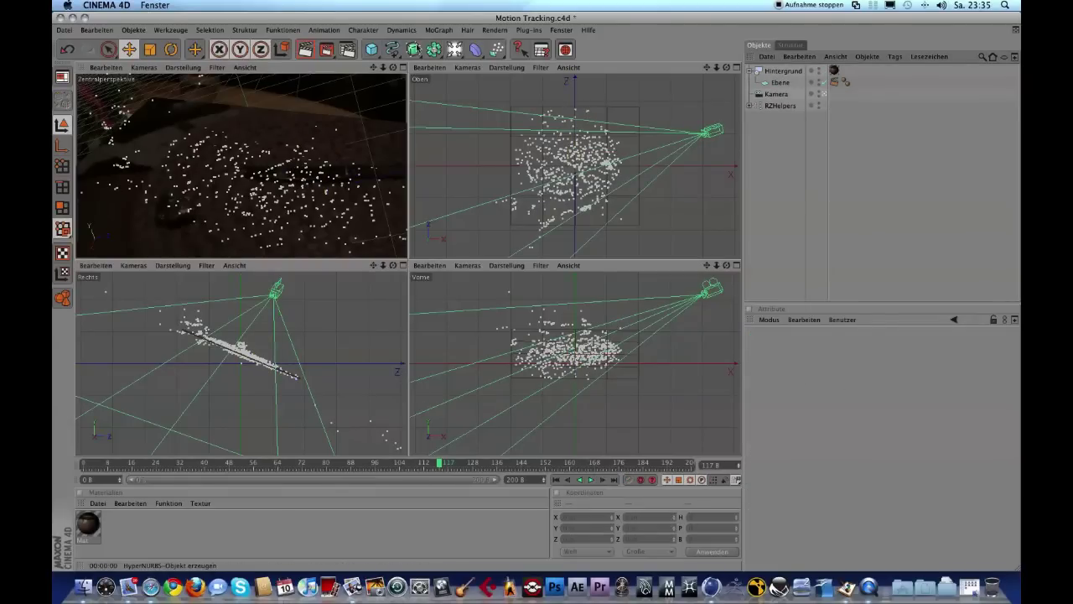
Create a Text spline object from the spline flyout and start editing its text.
{"action": "left_click", "coordinate": [394, 51]}
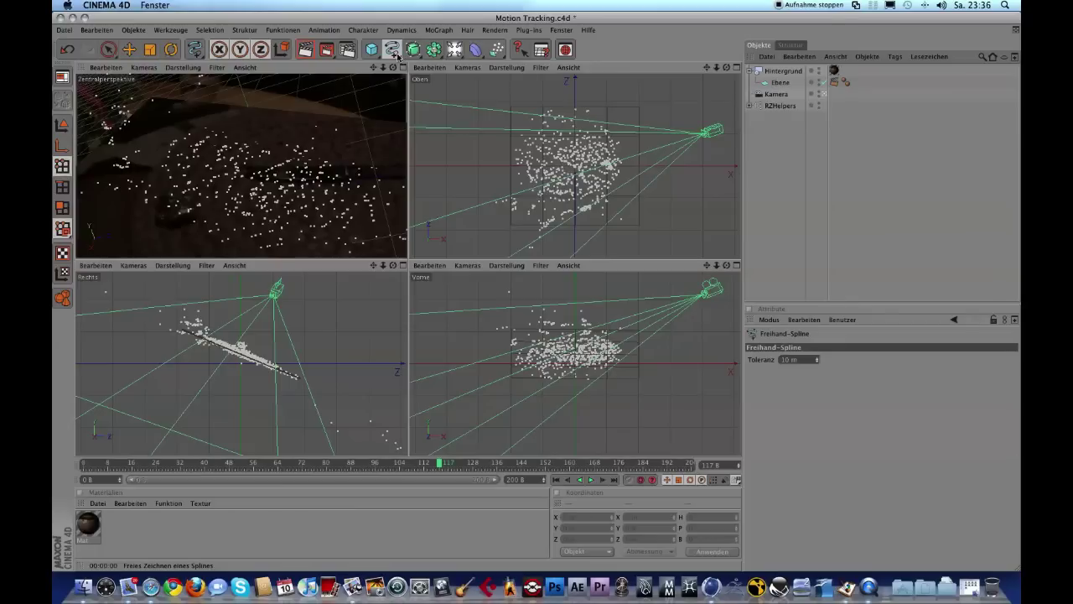
{"action": "left_click", "coordinate": [397, 55]}
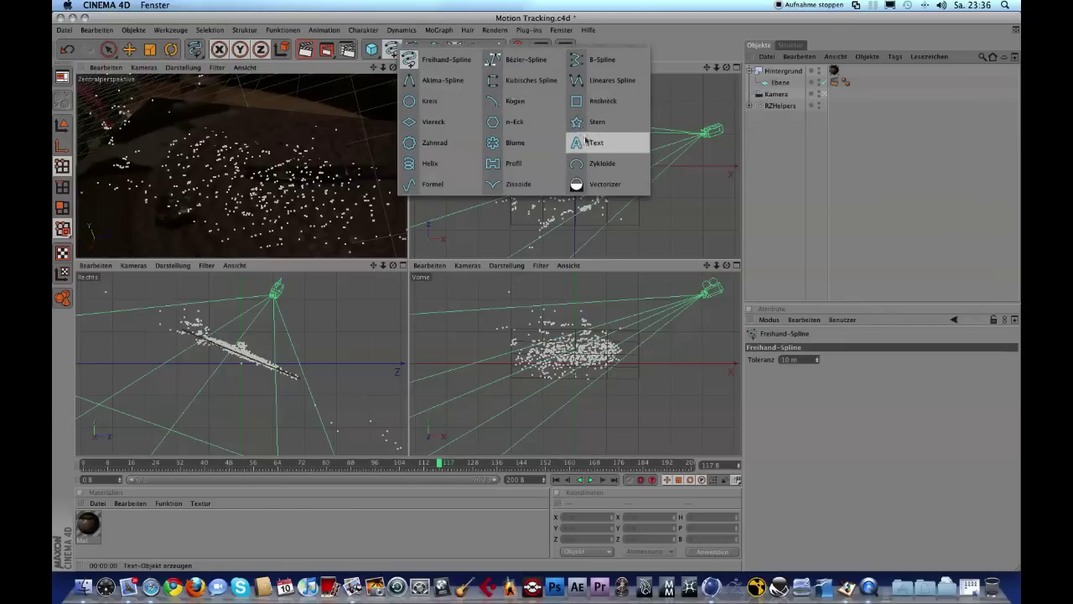
{"action": "left_click", "coordinate": [613, 148]}
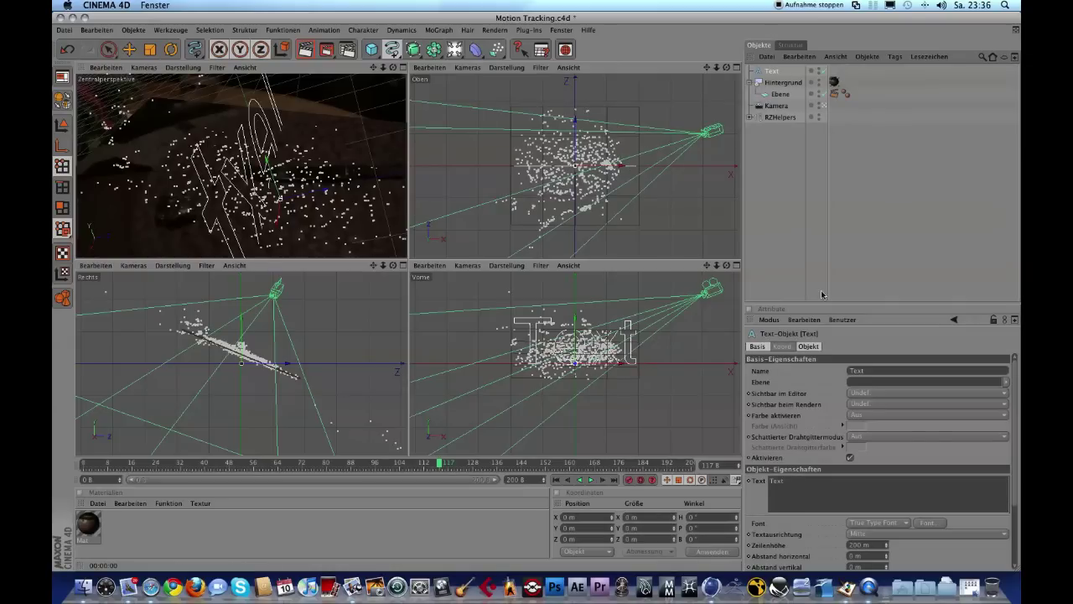
{"action": "left_click", "coordinate": [759, 347]}
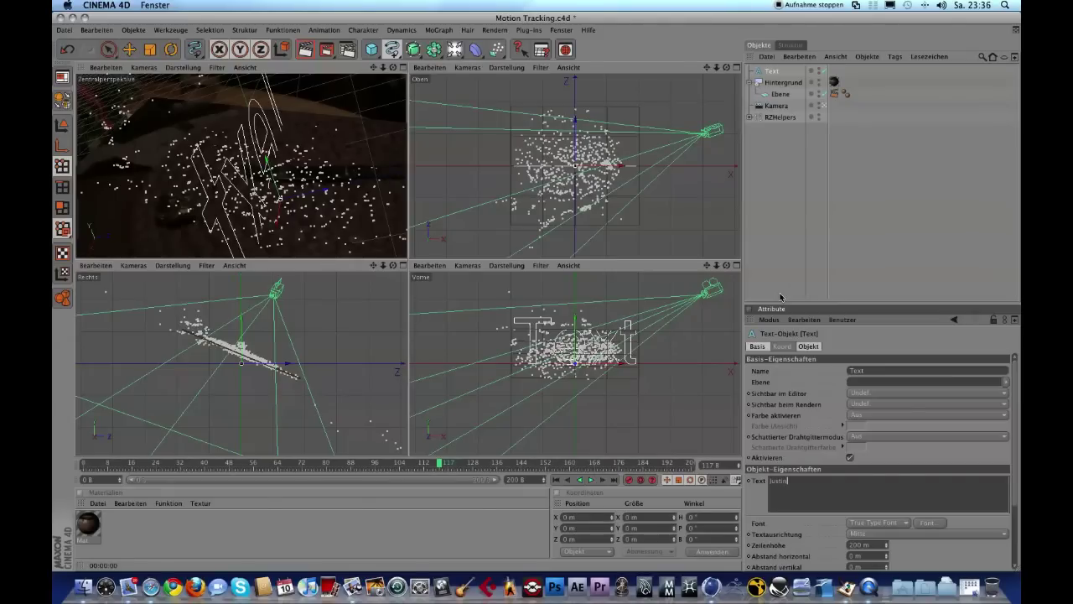
Make the text read 'Justin' and reduce its line height to 32 m.
{"action": "left_click", "coordinate": [880, 159]}
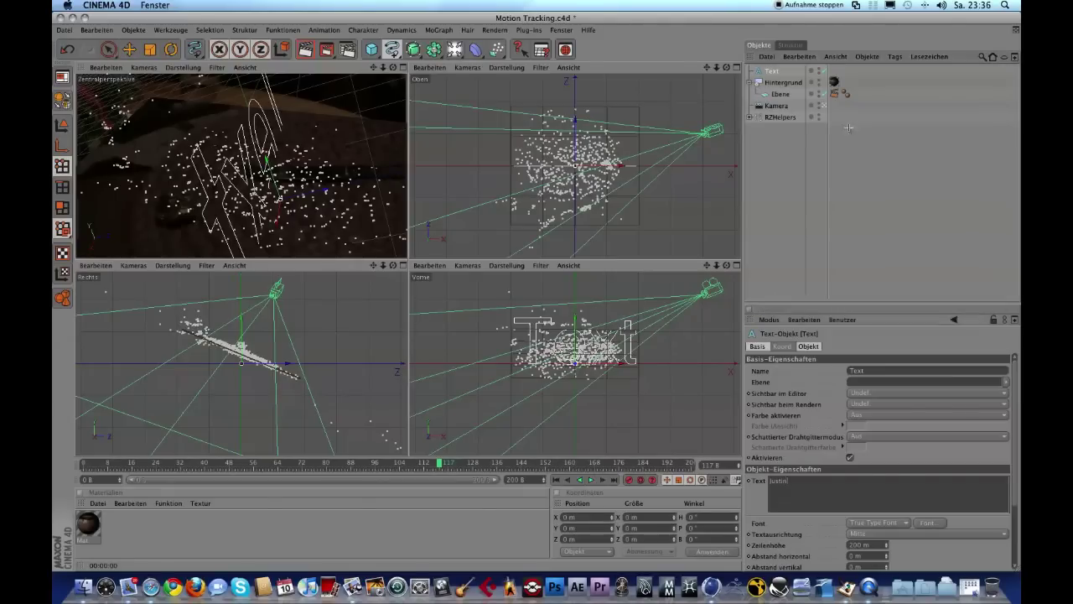
{"action": "left_click", "coordinate": [772, 71]}
{"action": "mouse_move", "coordinate": [887, 547]}
{"action": "left_mouse_down"}
{"action": "mouse_move", "coordinate": [838, 547]}
{"action": "mouse_move", "coordinate": [882, 545]}
{"action": "left_mouse_up"}
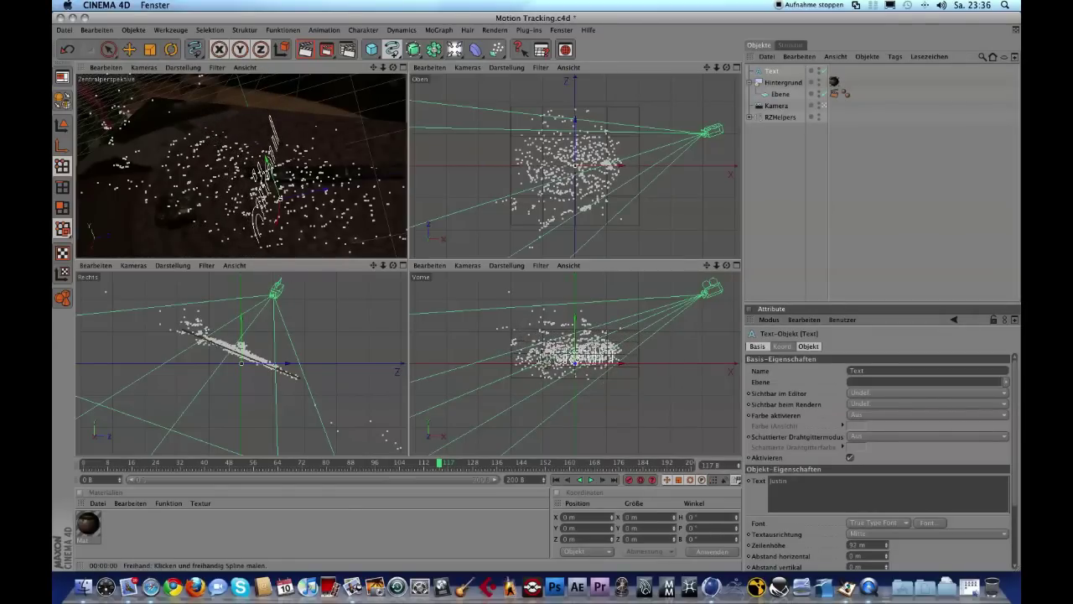
At frame 0, move the Justin text toward the camera.
{"action": "left_click_drag", "start_coordinate": [131, 466], "coordinate": [57, 466]}
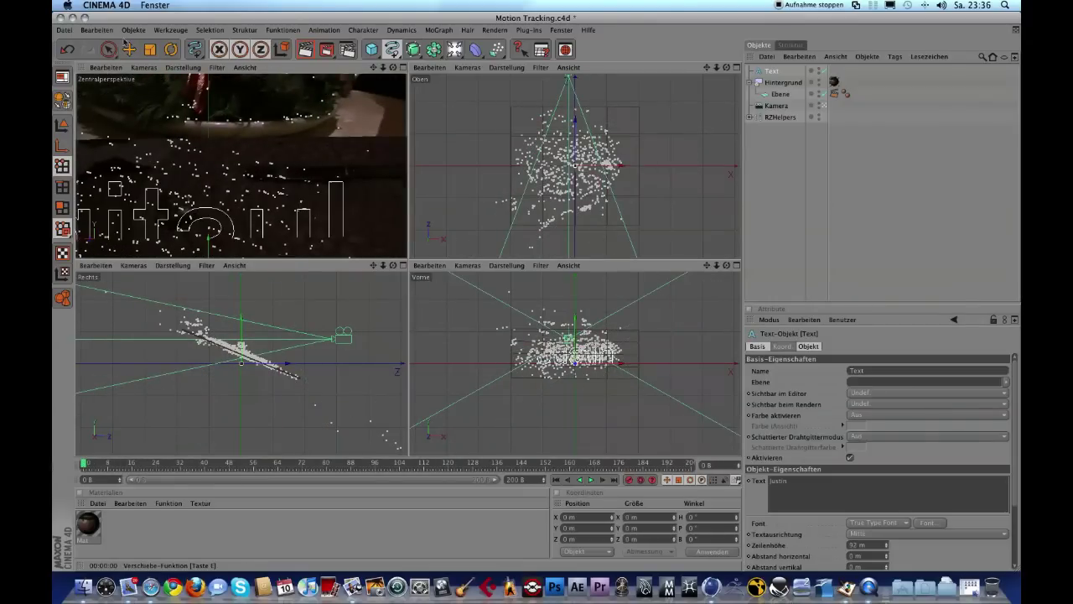
{"action": "key", "text": "e"}
{"action": "left_click_drag", "start_coordinate": [611, 373], "coordinate": [576, 362]}
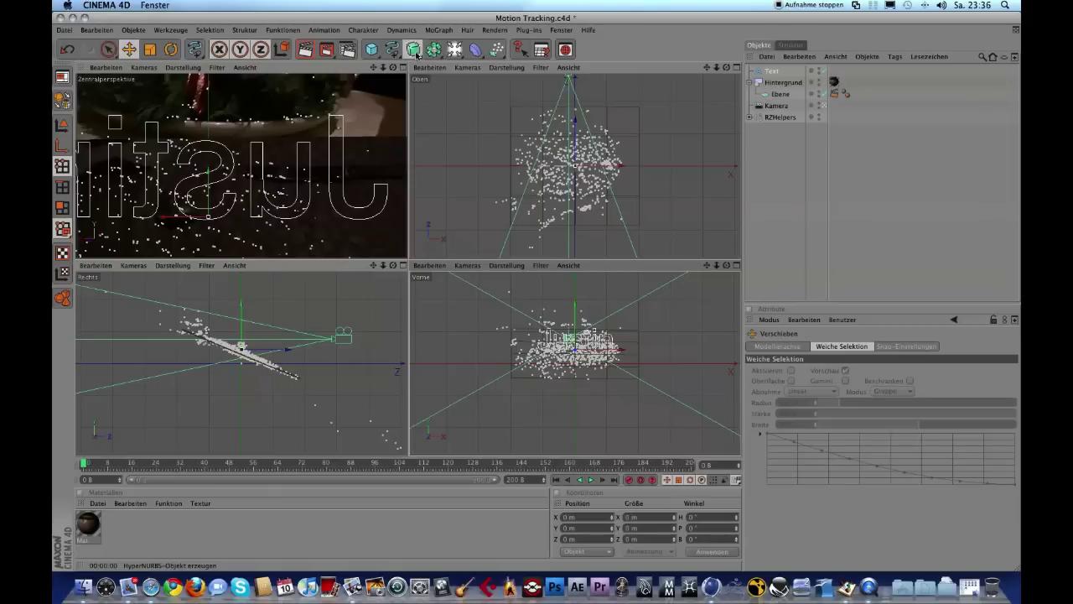
Extrude the Justin text with an Extrude-NURBS and rotate it around its heading.
{"action": "left_click_drag", "start_coordinate": [416, 54], "coordinate": [531, 58]}
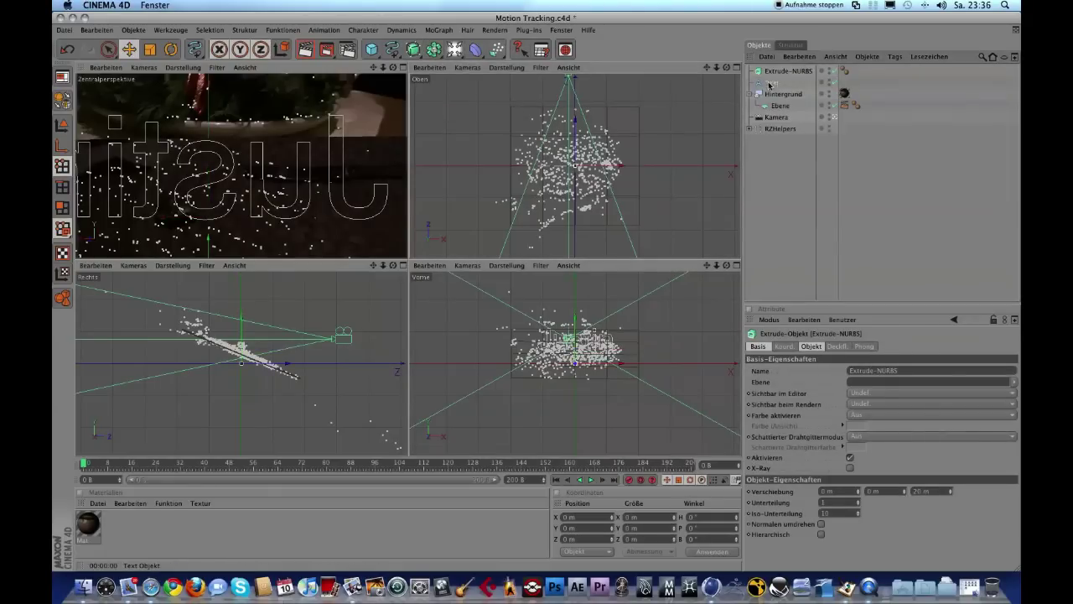
{"action": "left_click_drag", "start_coordinate": [784, 72], "coordinate": [784, 74]}
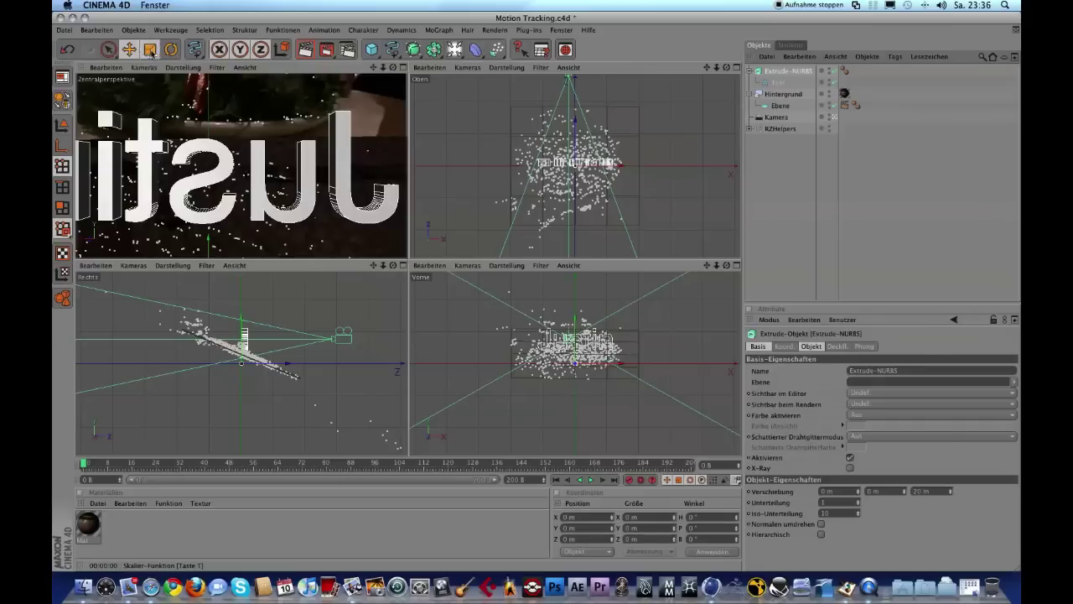
{"action": "left_click", "coordinate": [171, 50]}
{"action": "left_click_drag", "start_coordinate": [255, 389], "coordinate": [243, 373]}
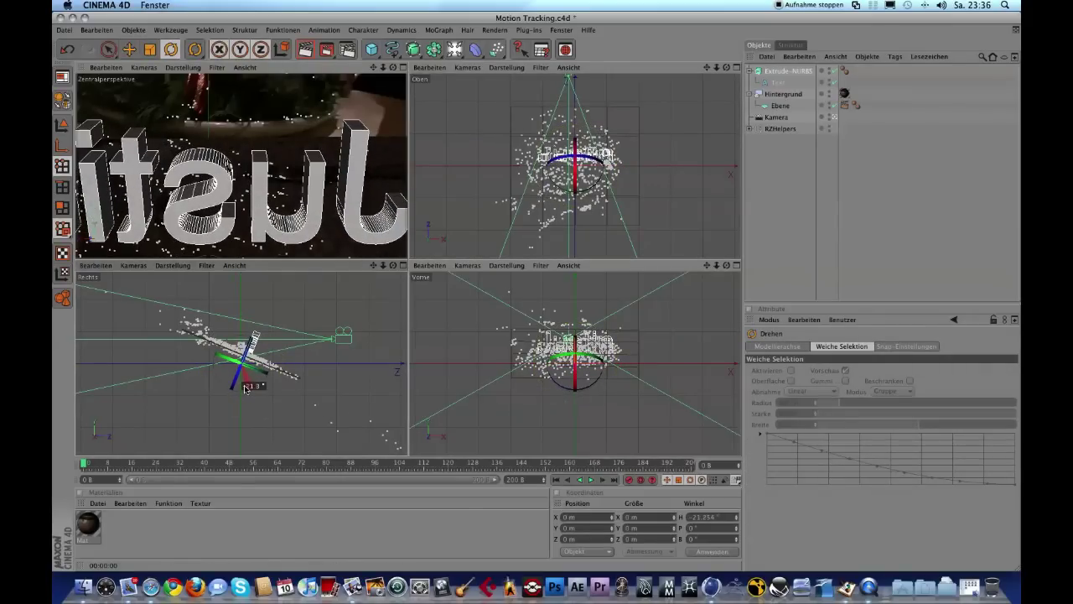
Shift the extruded text into place and tilt it slightly in the side view.
{"action": "left_click", "coordinate": [128, 49]}
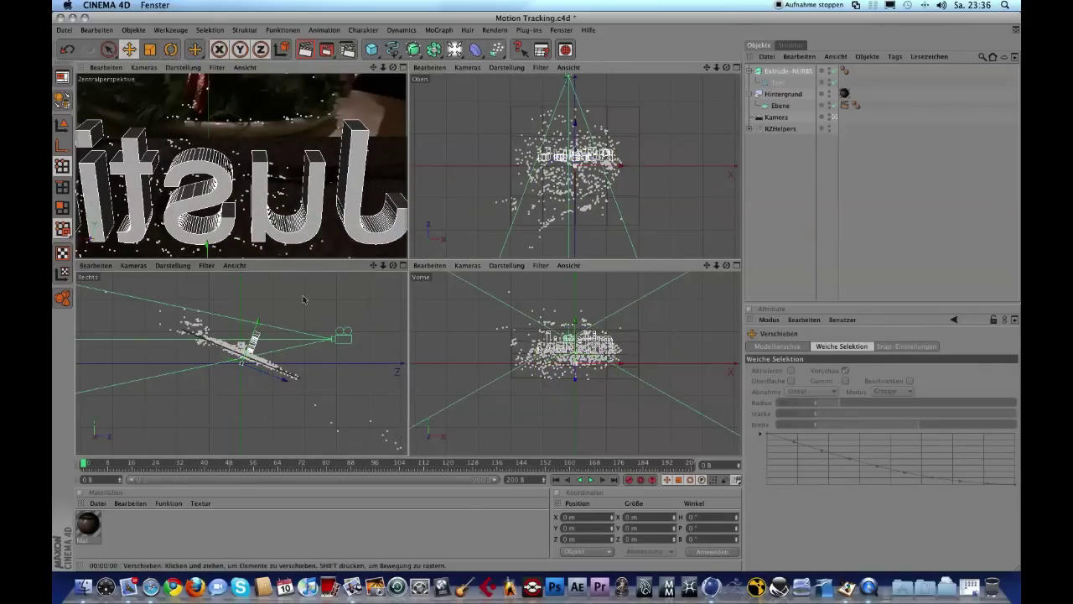
{"action": "left_click_drag", "start_coordinate": [248, 355], "coordinate": [241, 363]}
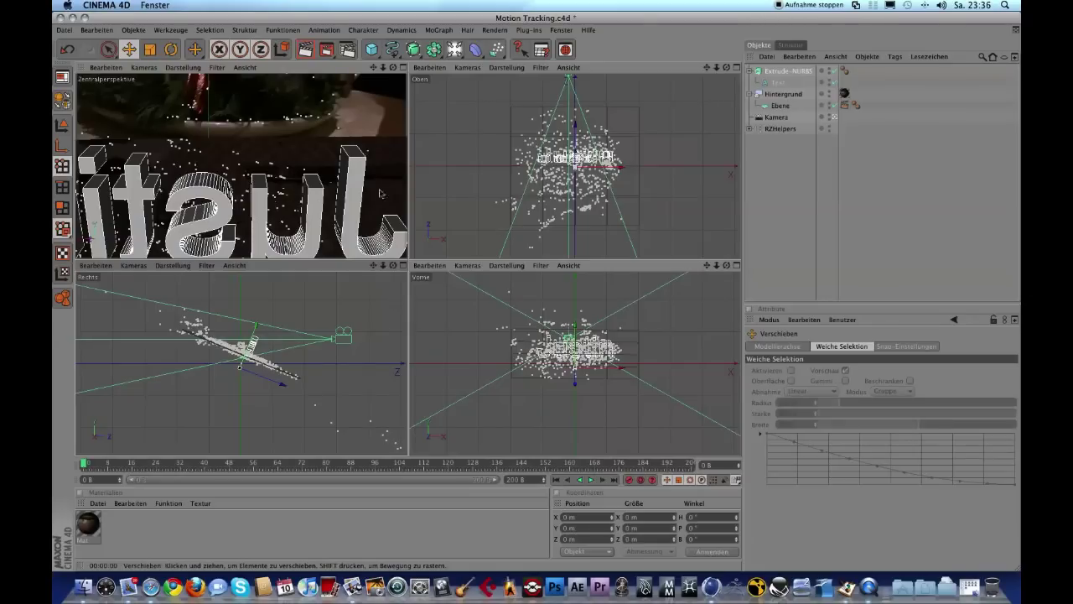
{"action": "left_click", "coordinate": [170, 49]}
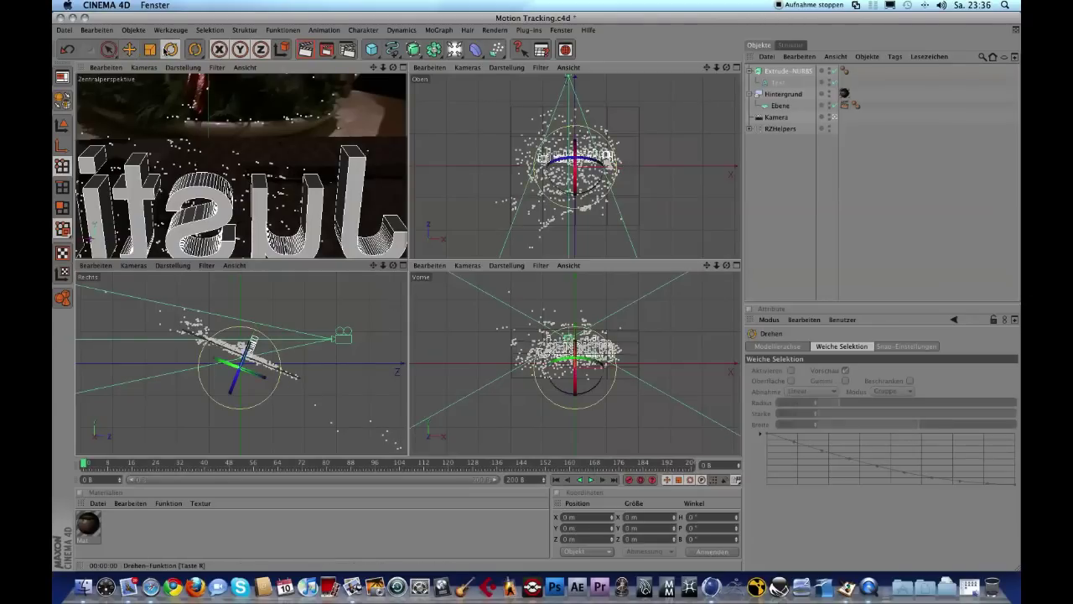
{"action": "left_click_drag", "start_coordinate": [252, 375], "coordinate": [307, 400]}
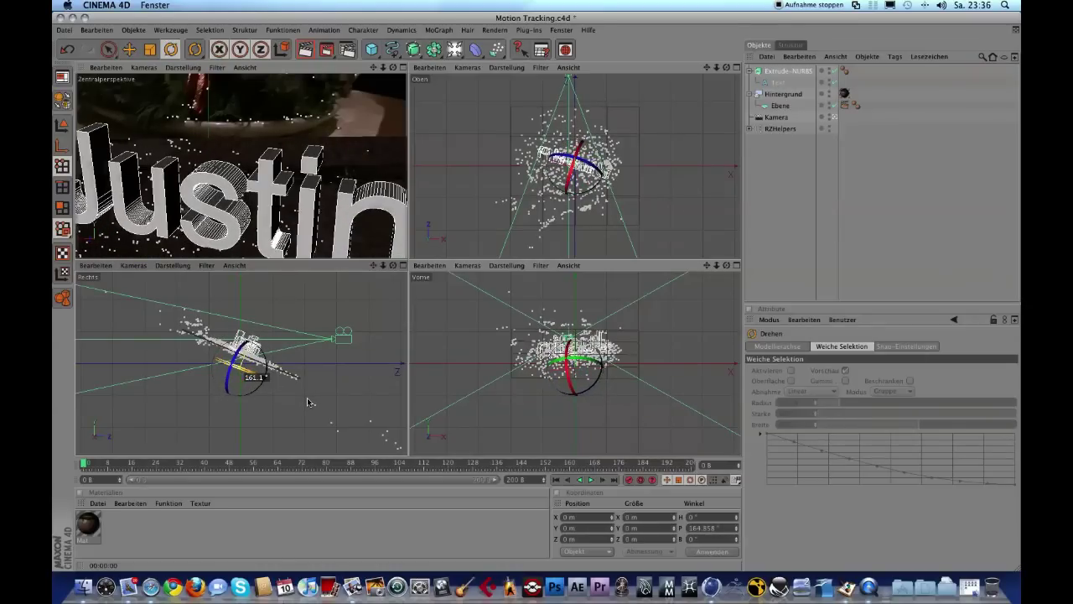
Preview the render, then cut the Text line height to 45 m and rotate it.
{"action": "left_click", "coordinate": [305, 50]}
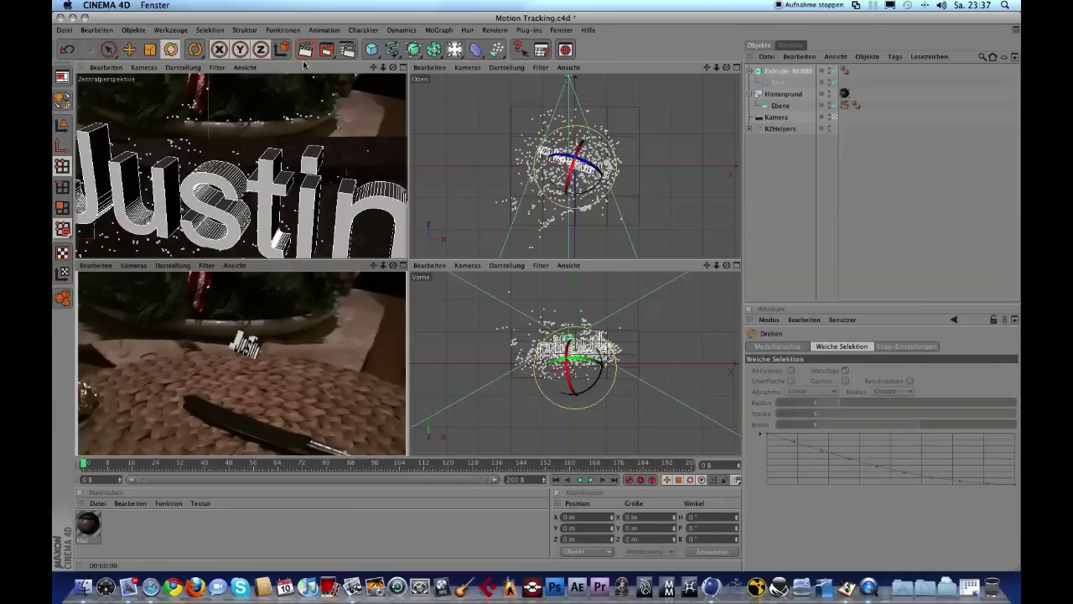
{"action": "left_click", "coordinate": [305, 50]}
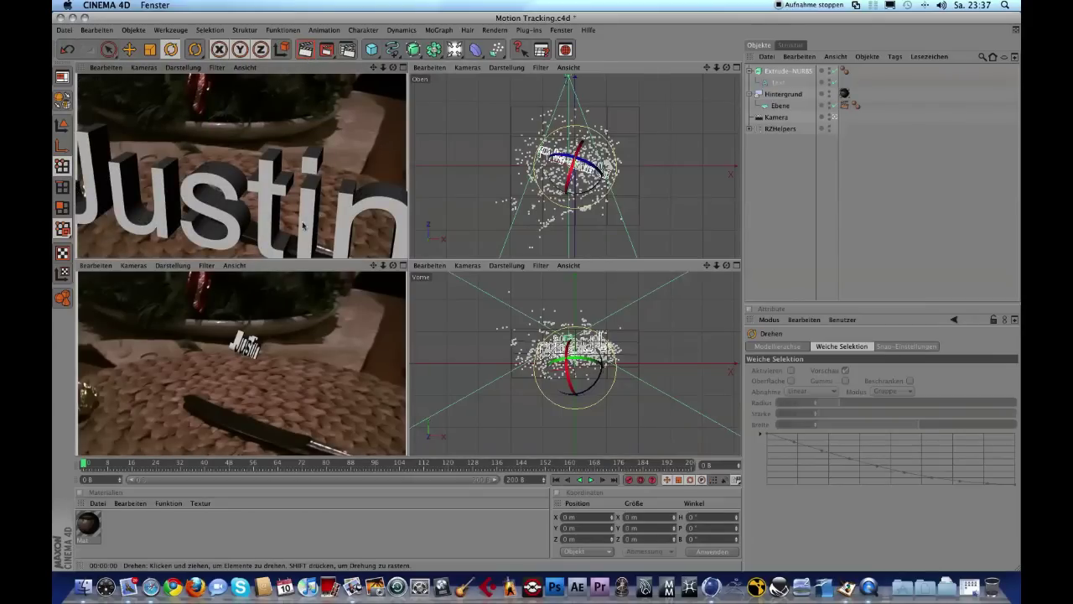
{"action": "left_click", "coordinate": [784, 84]}
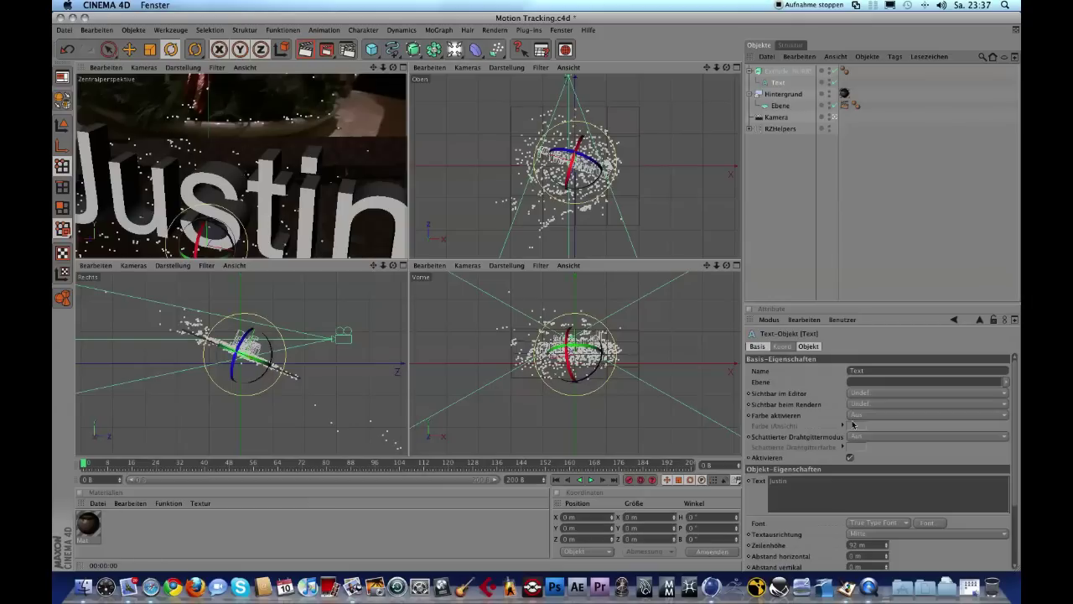
{"action": "mouse_move", "coordinate": [886, 550]}
{"action": "left_mouse_down"}
{"action": "mouse_move", "coordinate": [887, 578]}
{"action": "mouse_move", "coordinate": [887, 540]}
{"action": "left_mouse_up"}
{"action": "mouse_move", "coordinate": [227, 259]}
{"action": "left_mouse_down"}
{"action": "mouse_move", "coordinate": [223, 176]}
{"action": "mouse_move", "coordinate": [223, 194]}
{"action": "left_mouse_up"}
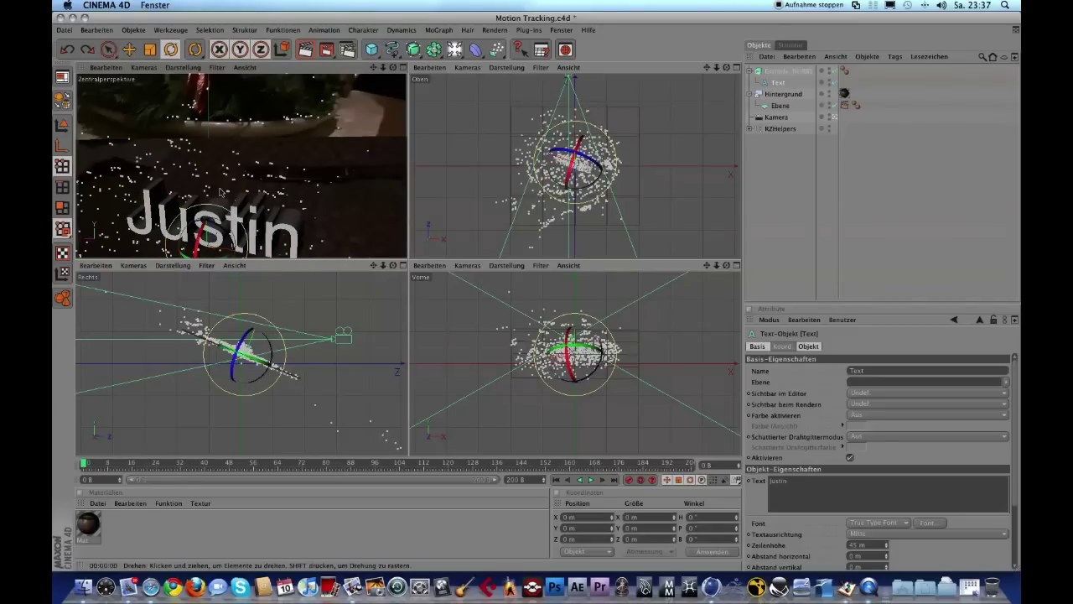
{"action": "left_click", "coordinate": [787, 76]}
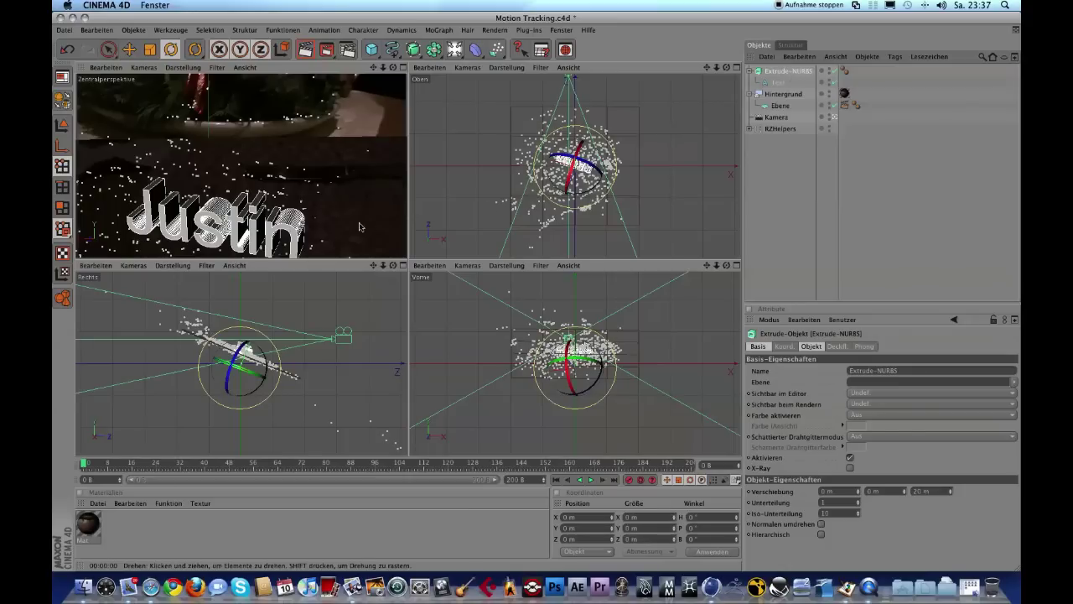
Rotate the Extrude-NURBS upright to face the camera, checking with a test render.
{"action": "left_click_drag", "start_coordinate": [240, 367], "coordinate": [274, 375]}
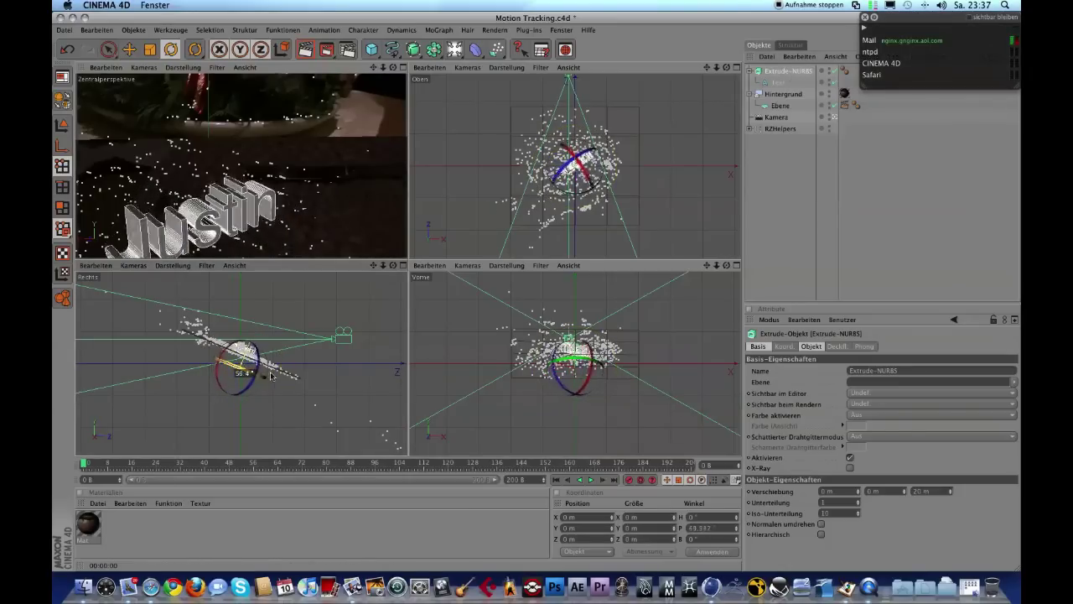
{"action": "left_click_drag", "start_coordinate": [274, 375], "coordinate": [243, 371]}
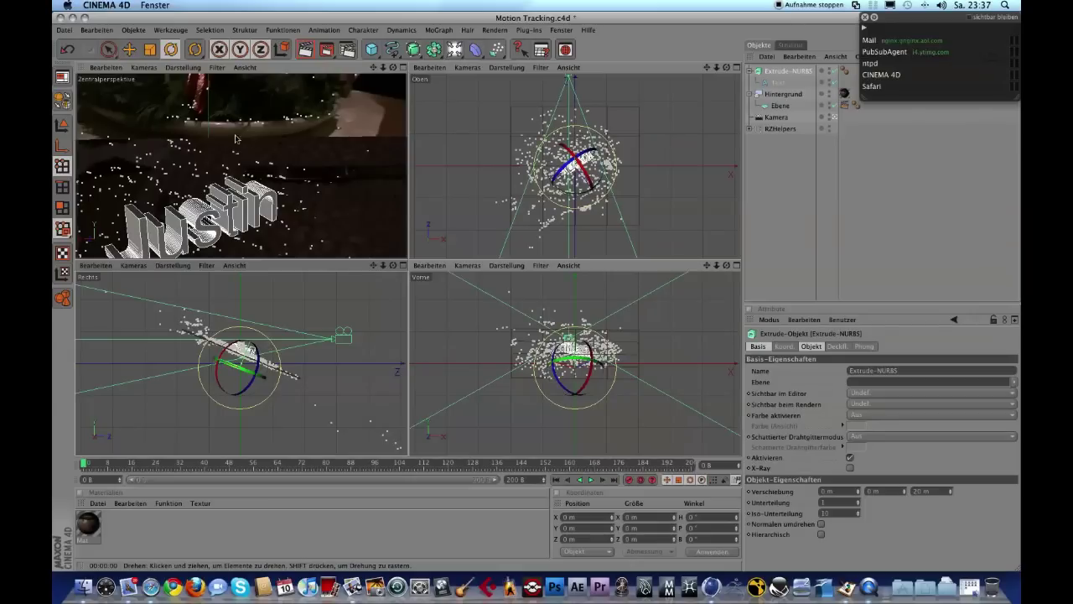
{"action": "left_click", "coordinate": [306, 50]}
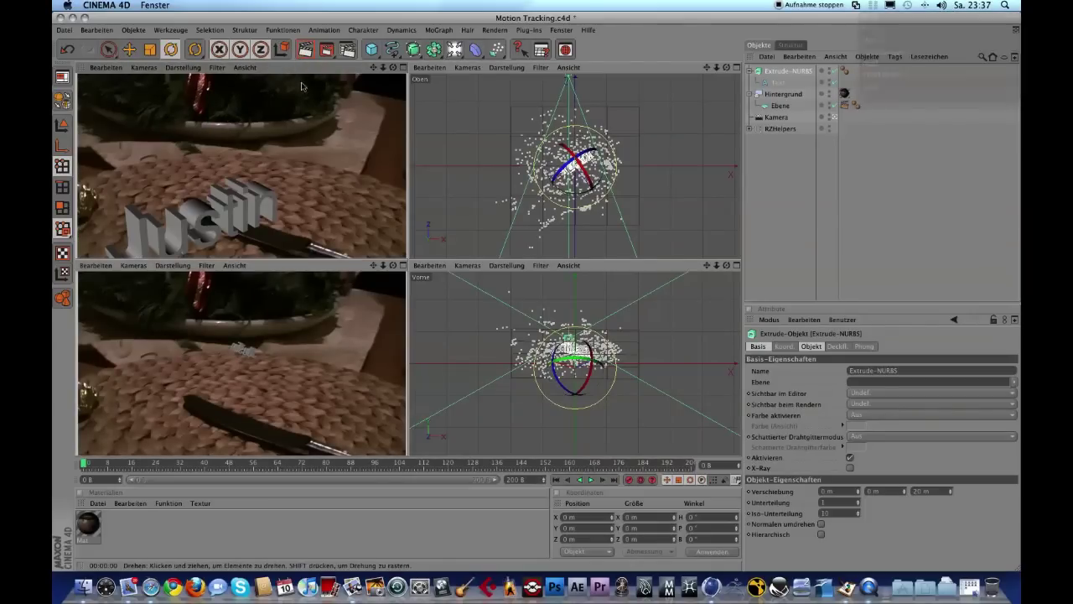
{"action": "left_click", "coordinate": [194, 212]}
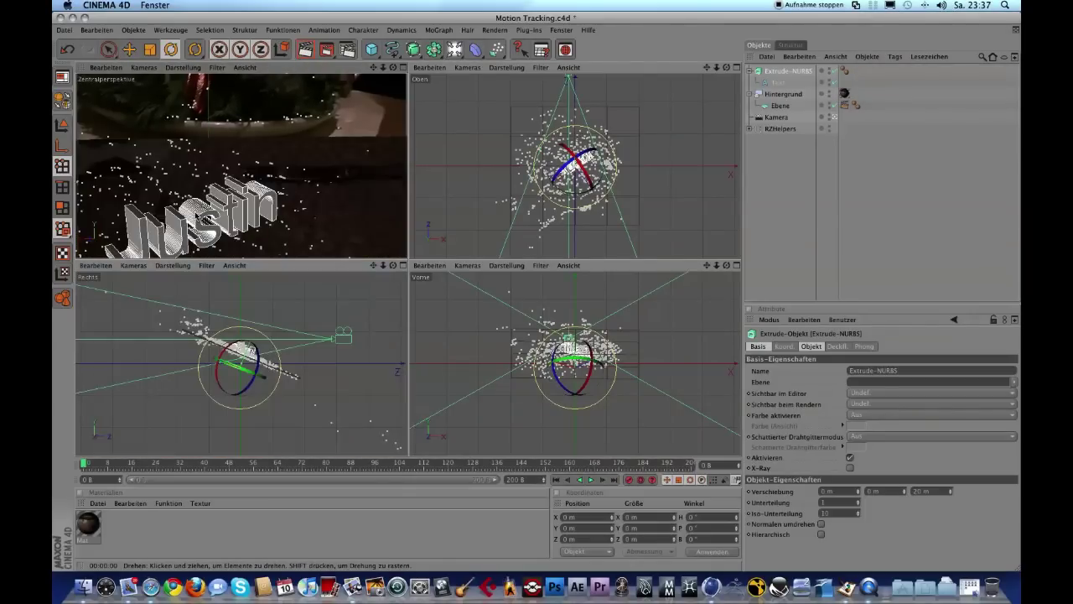
{"action": "left_click_drag", "start_coordinate": [253, 317], "coordinate": [245, 151]}
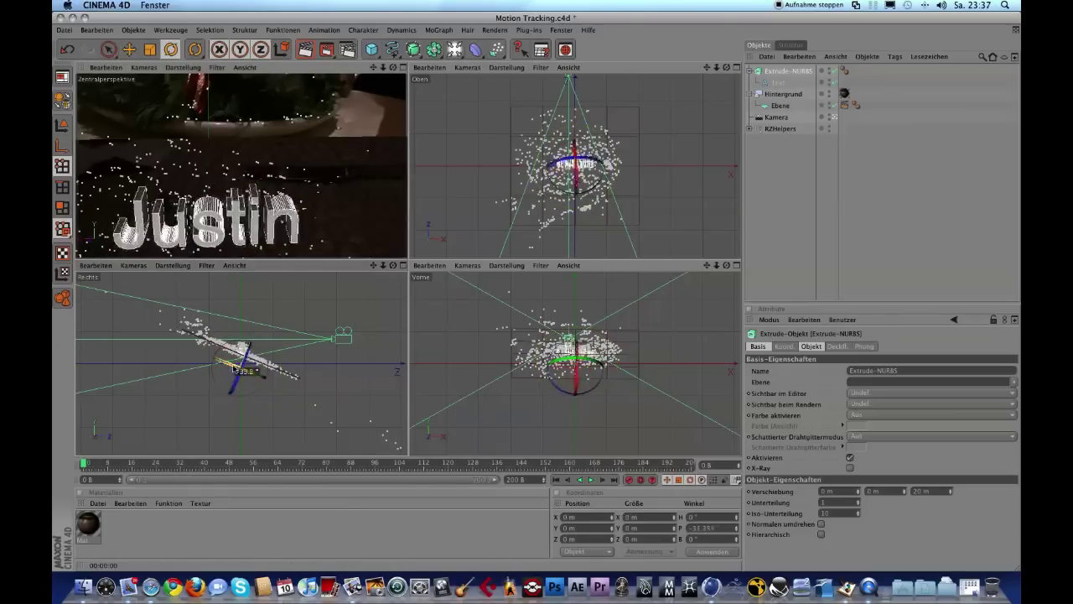
Slide the text sideways and toward the camera, then scrub to frame 54.
{"action": "key", "text": "e"}
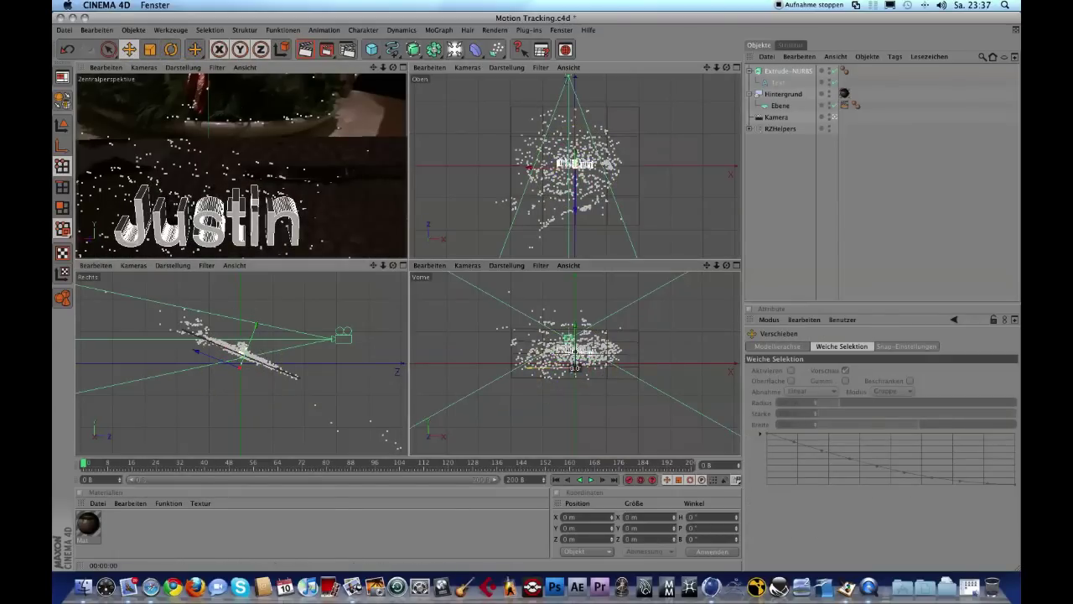
{"action": "left_click_drag", "start_coordinate": [566, 346], "coordinate": [571, 361]}
{"action": "left_click_drag", "start_coordinate": [571, 194], "coordinate": [570, 165]}
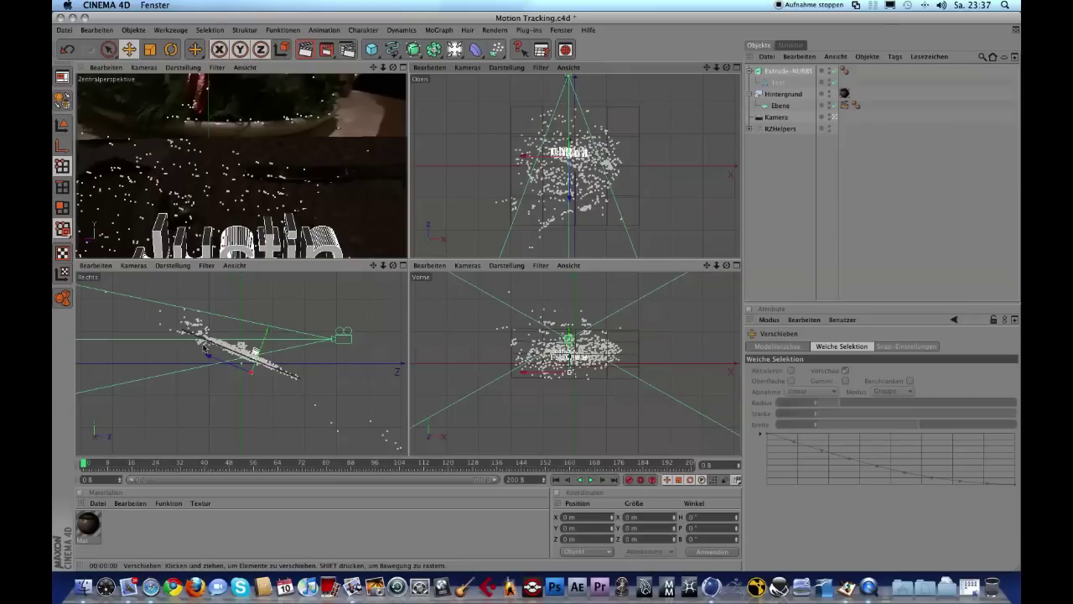
{"action": "left_click_drag", "start_coordinate": [104, 460], "coordinate": [248, 463]}
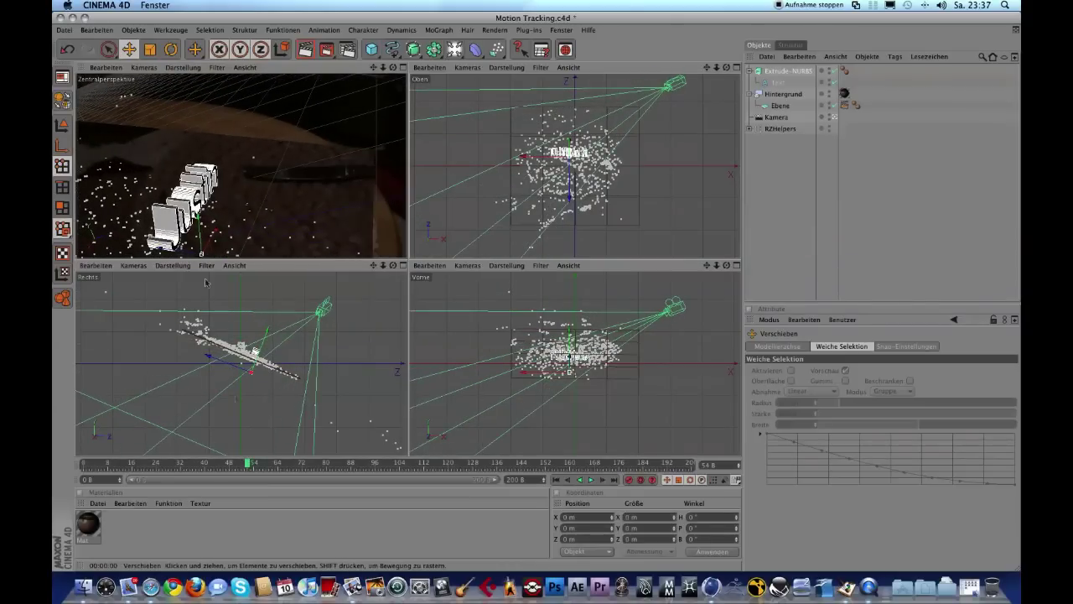
Check a render, move the Justin text across, and rotate it to match the table.
{"action": "left_click", "coordinate": [305, 51]}
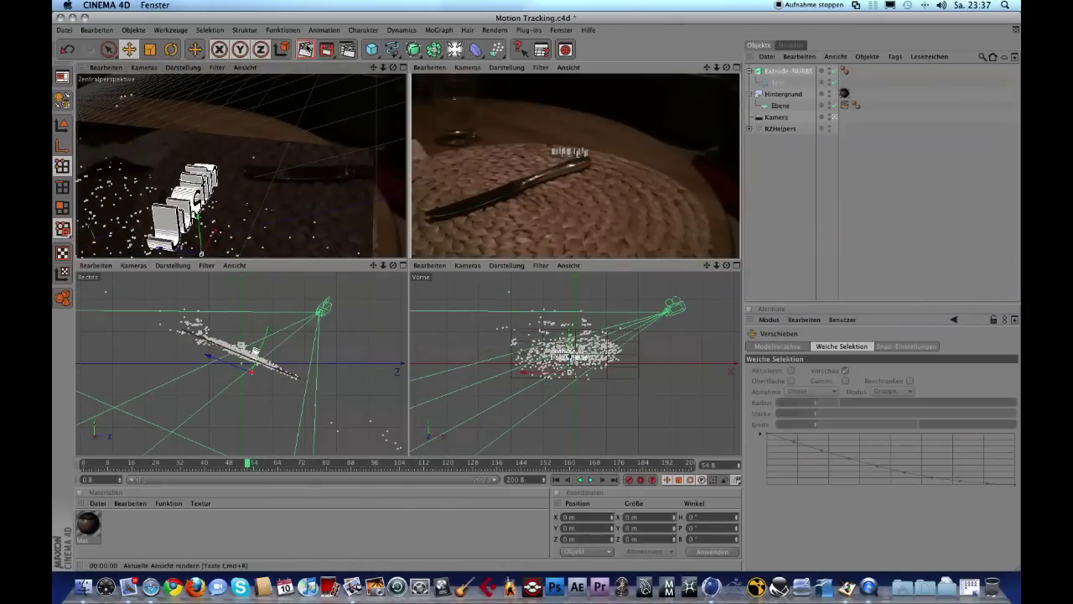
{"action": "left_click", "coordinate": [306, 51]}
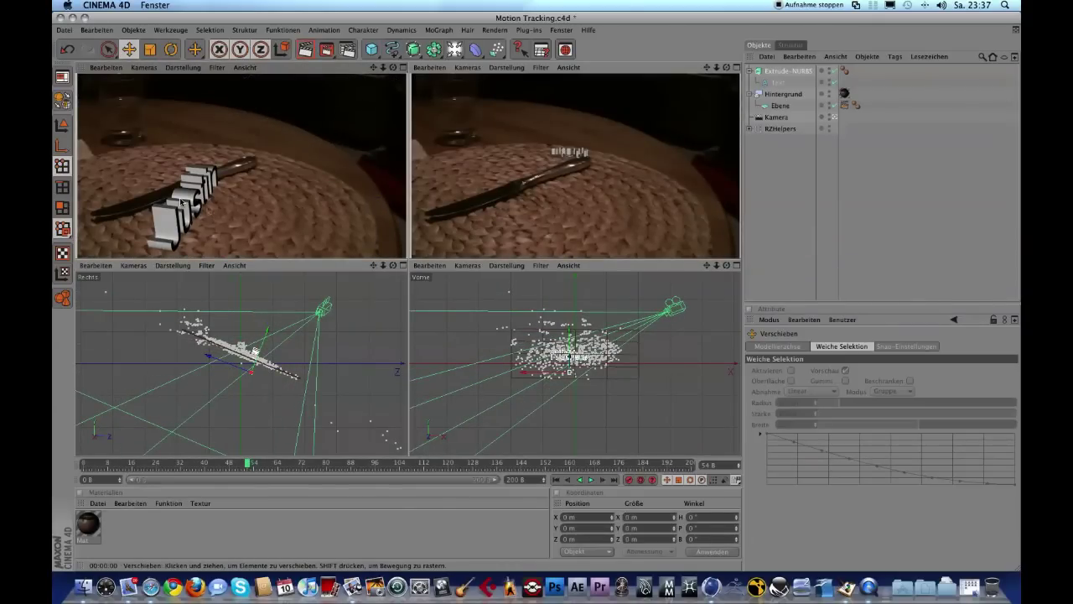
{"action": "left_click", "coordinate": [182, 201]}
{"action": "left_click_drag", "start_coordinate": [224, 251], "coordinate": [250, 250]}
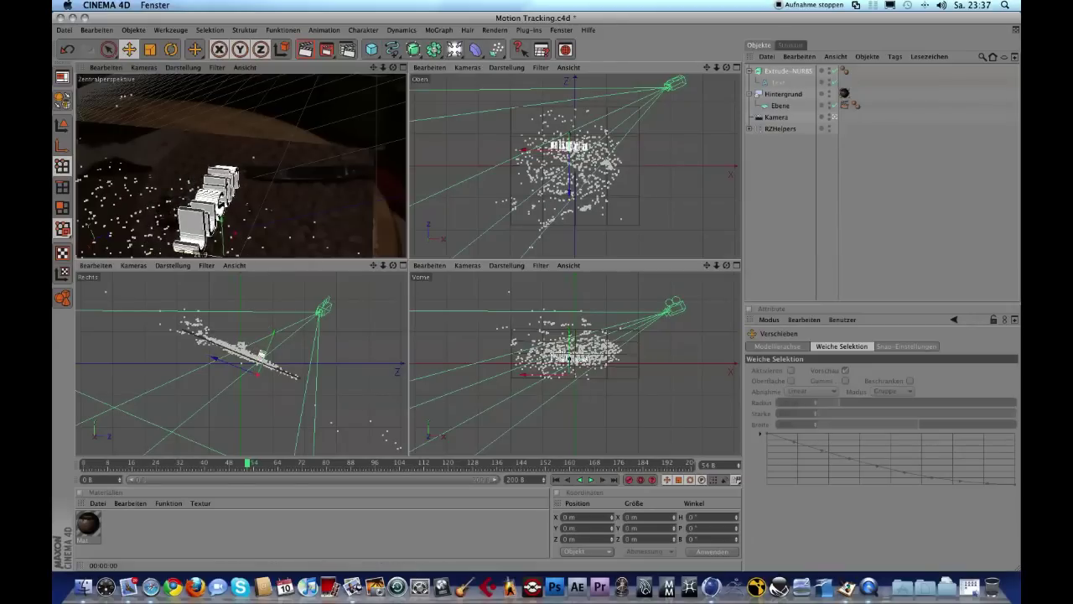
{"action": "left_click", "coordinate": [172, 50]}
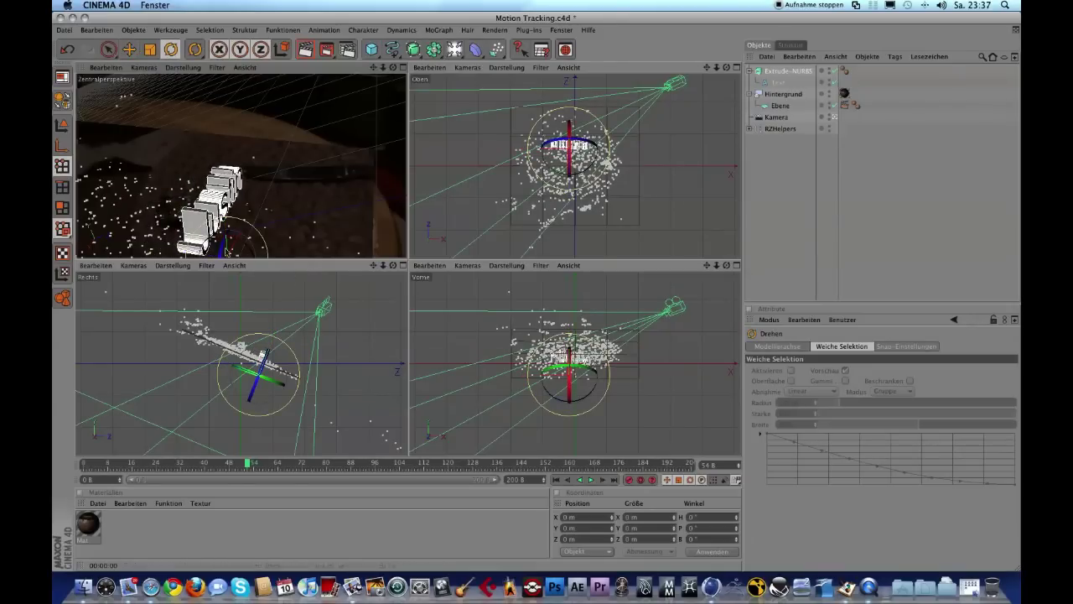
{"action": "left_click_drag", "start_coordinate": [281, 383], "coordinate": [280, 376]}
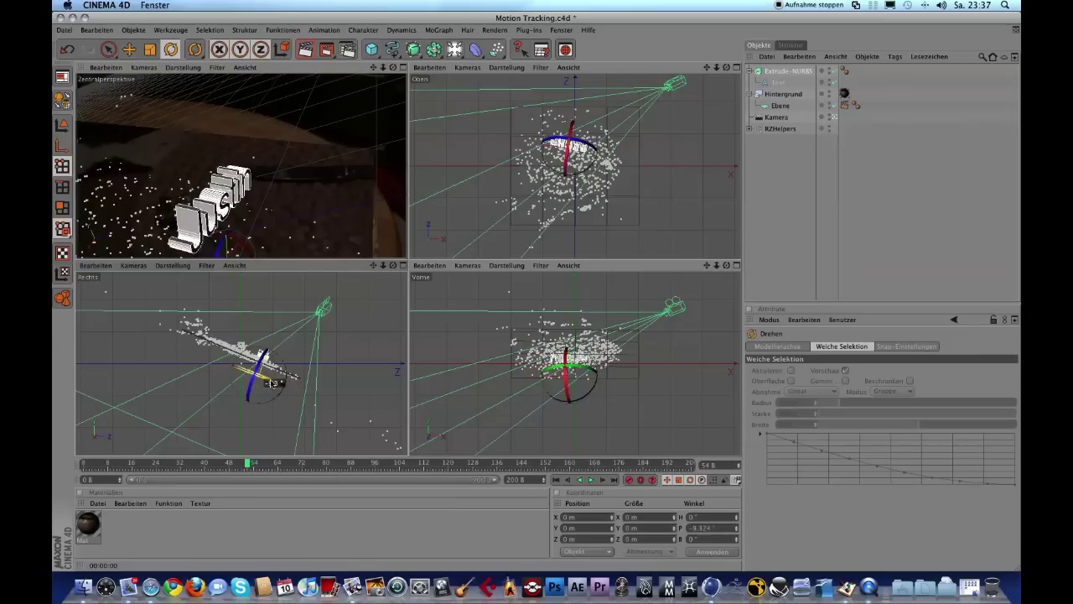
{"action": "left_click", "coordinate": [130, 50]}
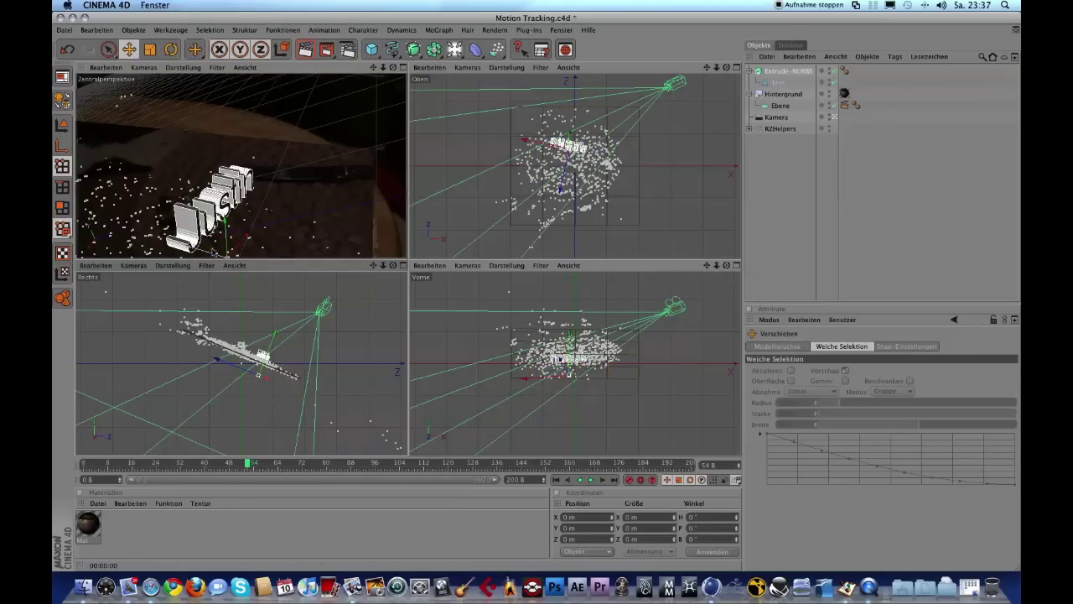
Turn the text about 3.27 degrees on heading, verifying with render previews.
{"action": "left_click", "coordinate": [306, 49]}
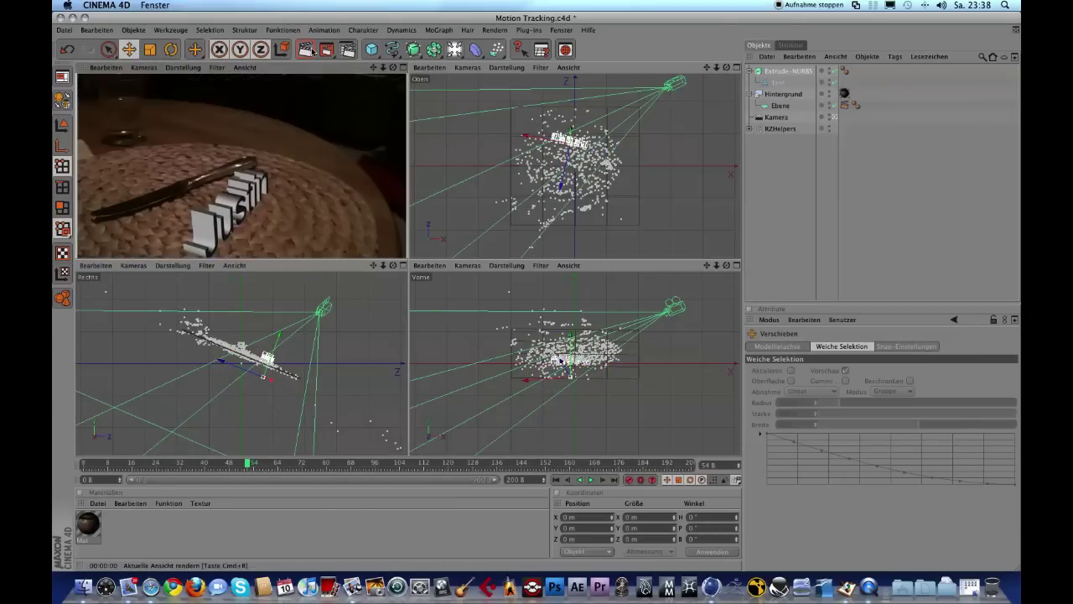
{"action": "left_click", "coordinate": [249, 188]}
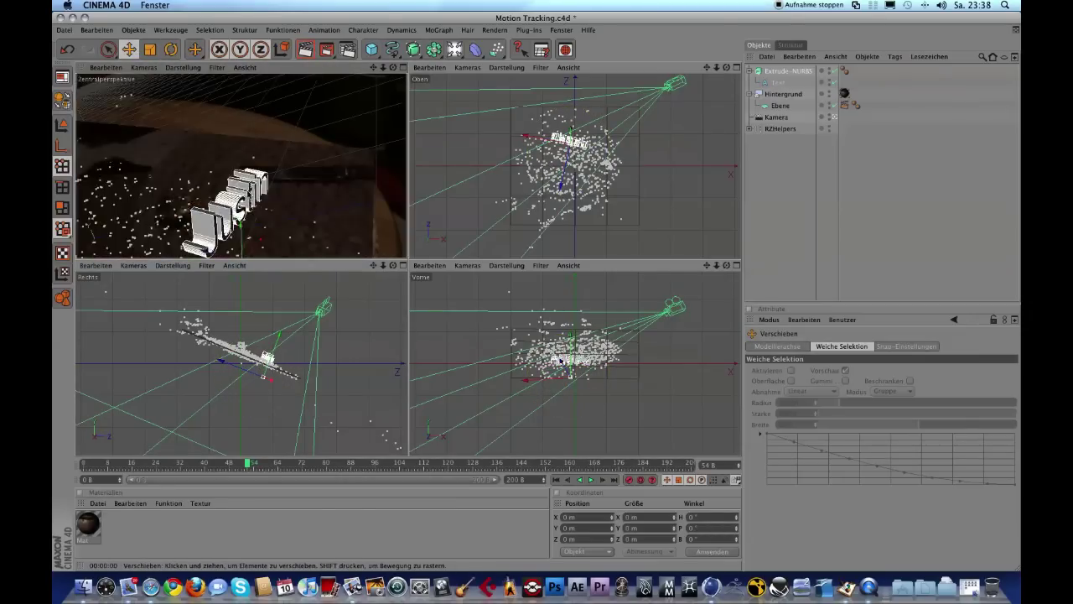
{"action": "key", "text": "r"}
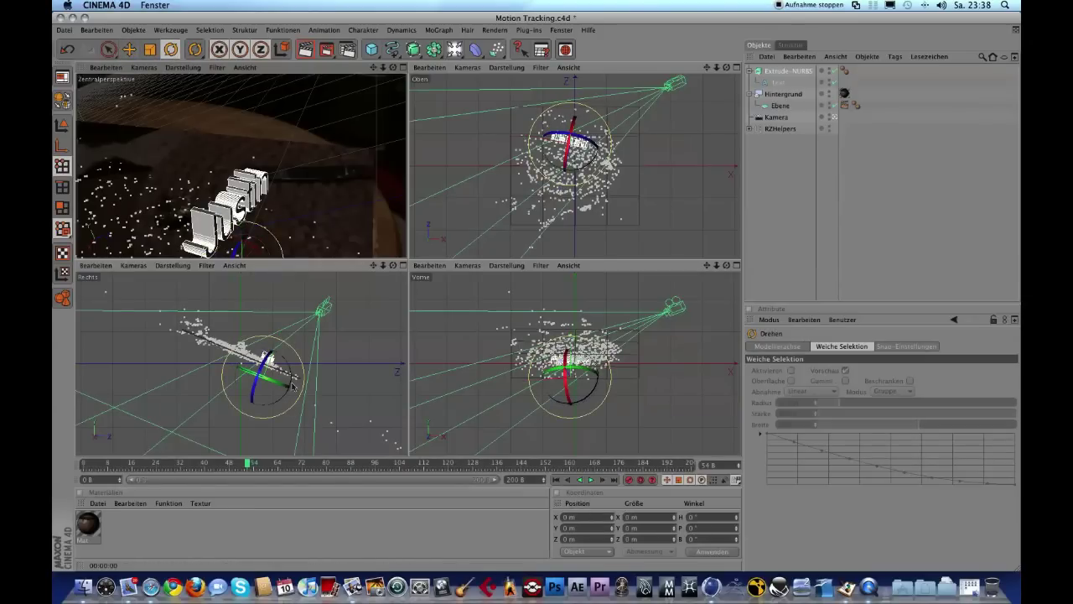
{"action": "left_click_drag", "start_coordinate": [293, 377], "coordinate": [293, 379]}
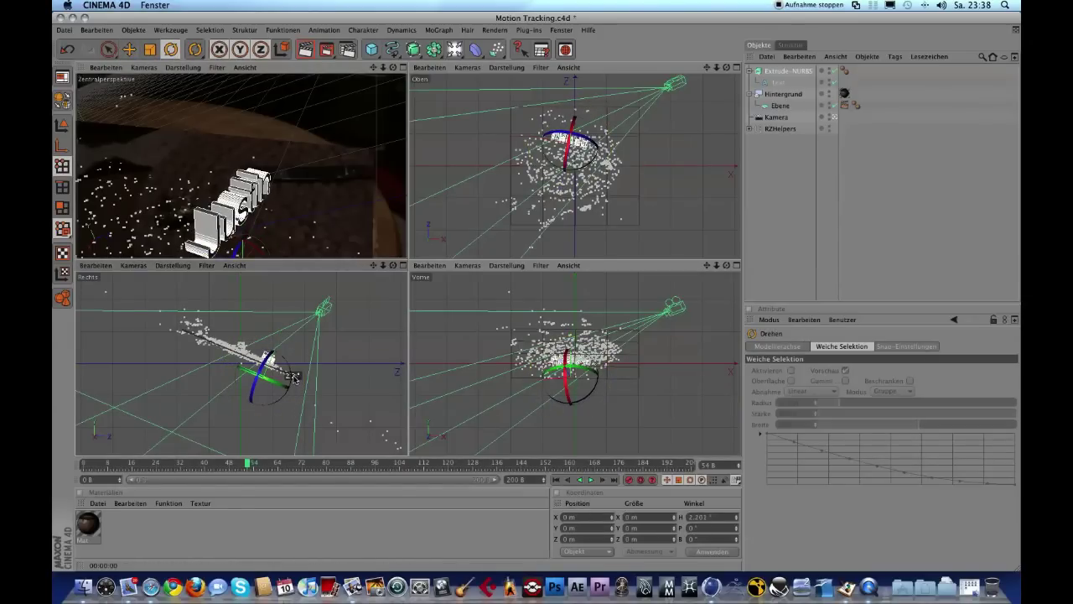
{"action": "key", "text": "ctrl+r"}
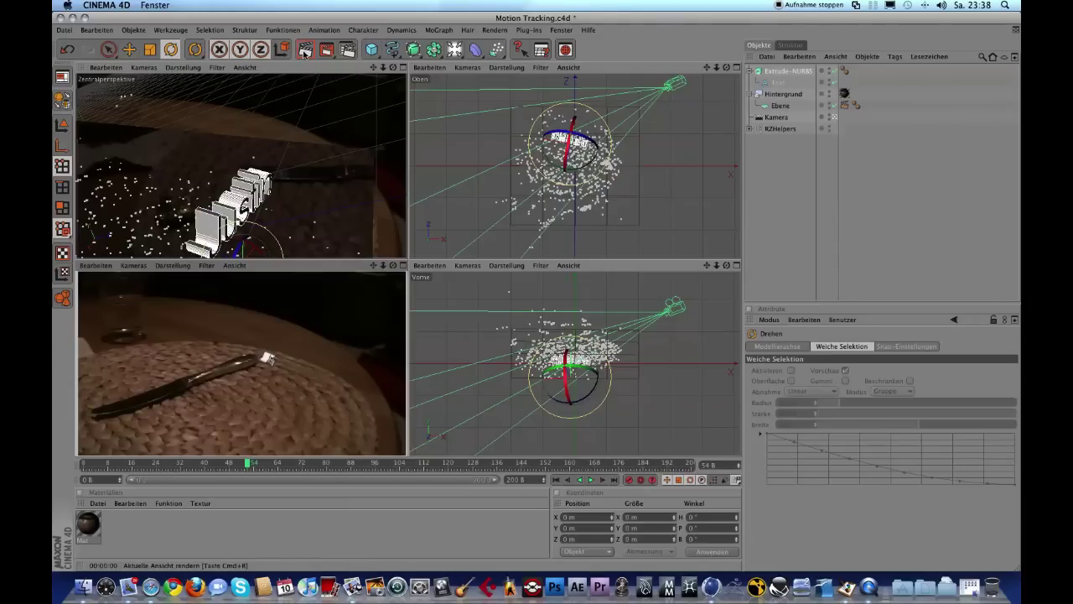
{"action": "left_click", "coordinate": [305, 50]}
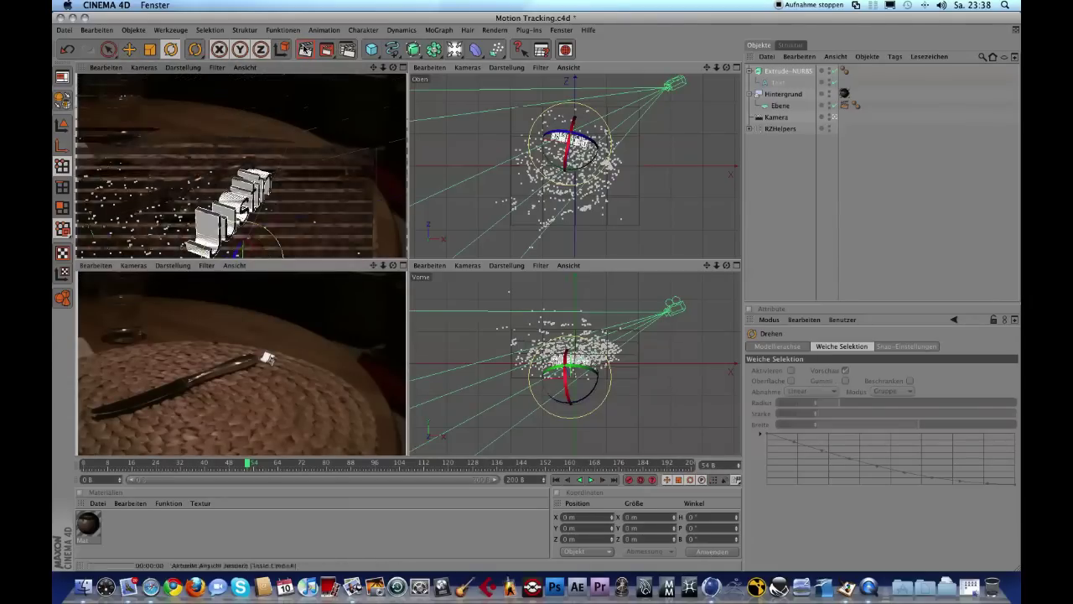
{"action": "left_click", "coordinate": [238, 207]}
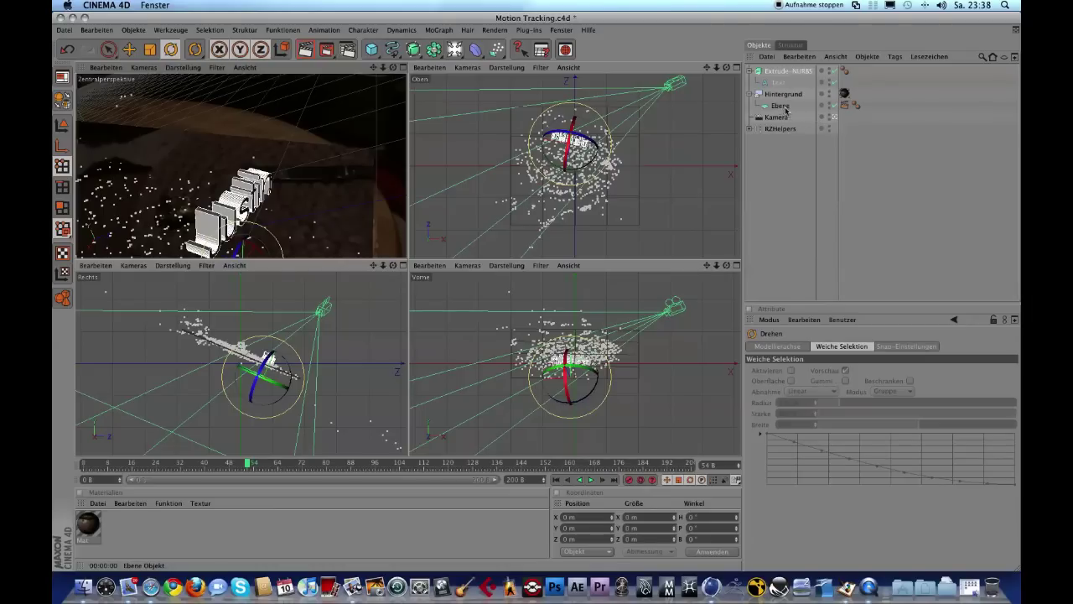
Scrub the footage and move the text onto the placemat, shifted further left.
{"action": "left_click", "coordinate": [829, 106]}
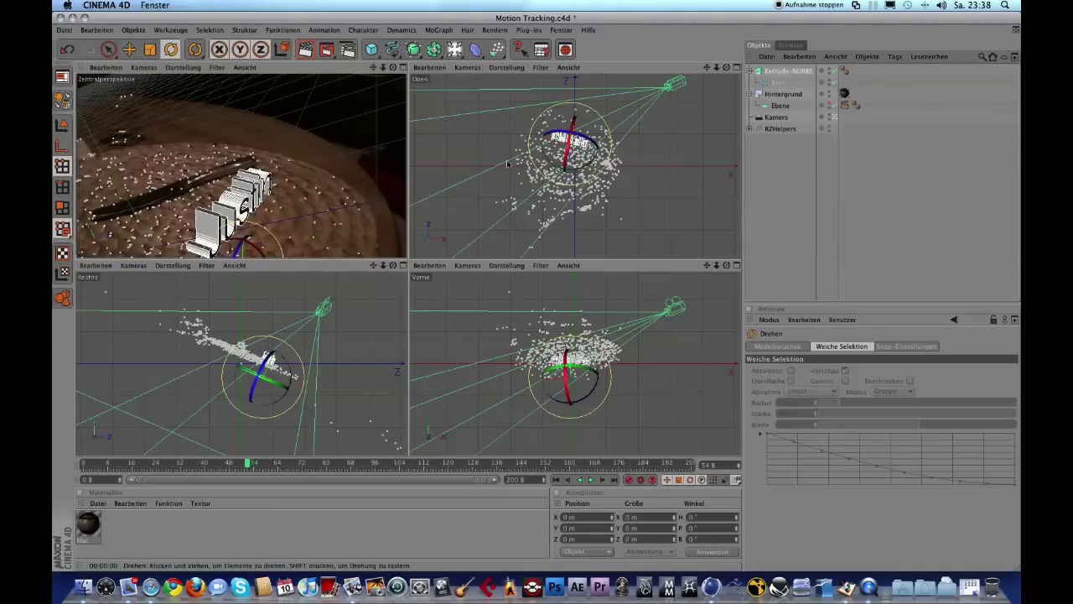
{"action": "mouse_move", "coordinate": [248, 463]}
{"action": "left_mouse_down"}
{"action": "mouse_move", "coordinate": [52, 453]}
{"action": "mouse_move", "coordinate": [623, 465]}
{"action": "mouse_move", "coordinate": [553, 462]}
{"action": "left_mouse_up"}
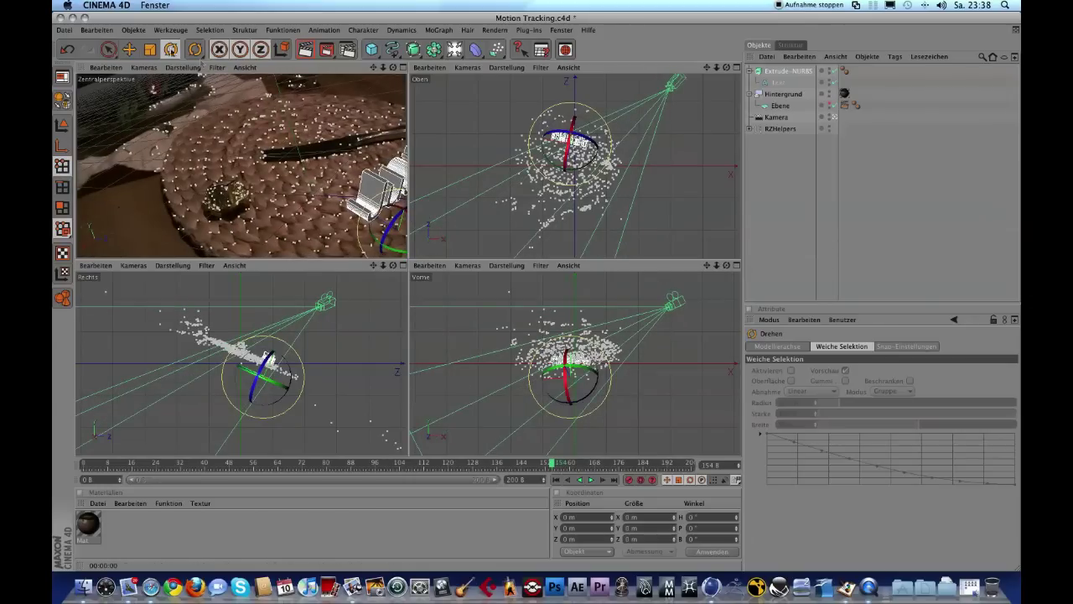
{"action": "key", "text": "e"}
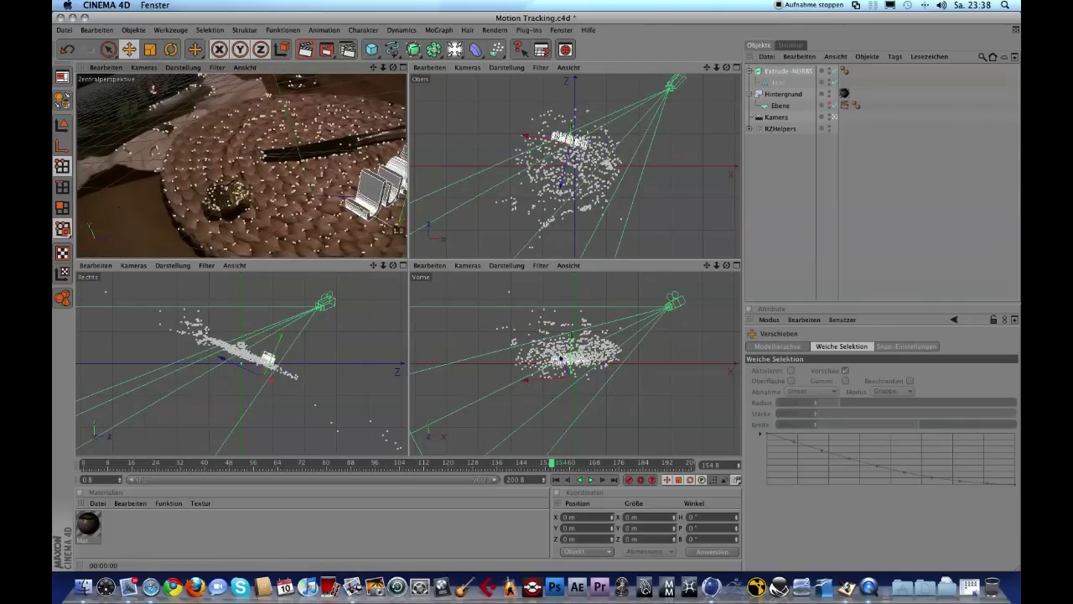
{"action": "left_click_drag", "start_coordinate": [391, 228], "coordinate": [364, 206]}
{"action": "left_click_drag", "start_coordinate": [560, 353], "coordinate": [587, 352]}
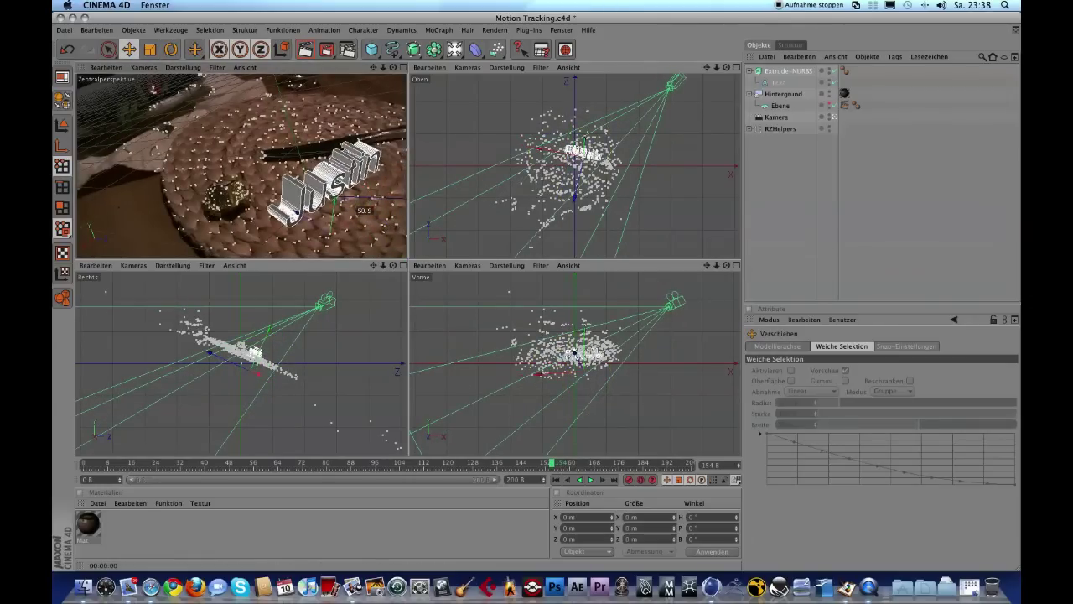
{"action": "mouse_move", "coordinate": [131, 464]}
{"action": "left_mouse_down"}
{"action": "mouse_move", "coordinate": [52, 465]}
{"action": "mouse_move", "coordinate": [286, 464]}
{"action": "mouse_move", "coordinate": [224, 464]}
{"action": "left_mouse_up"}
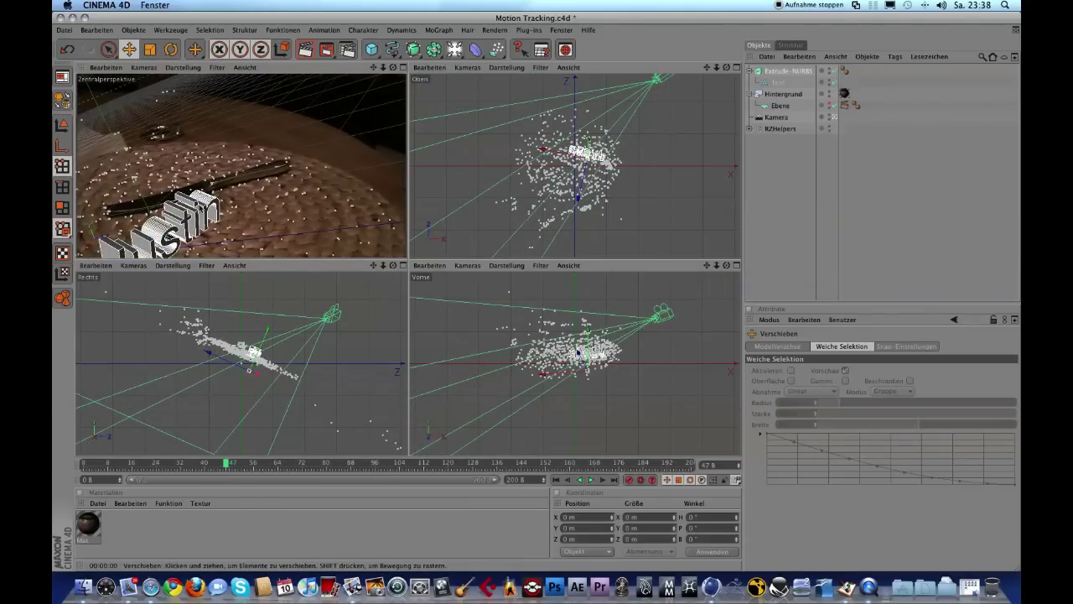
Set the Extrude-NURBS extrusion depth to 5 m.
{"action": "left_click", "coordinate": [784, 72]}
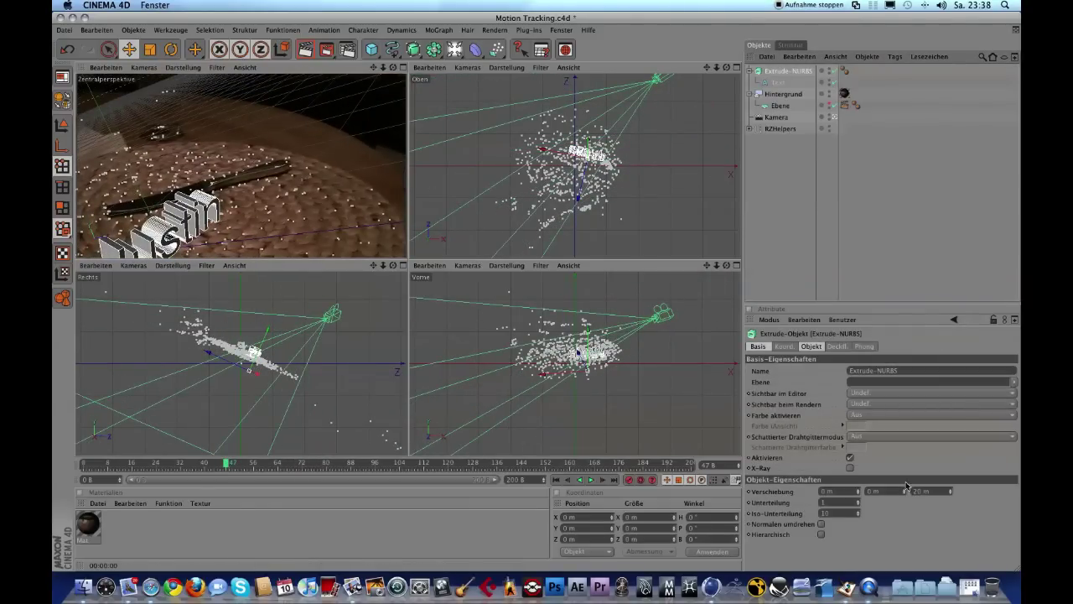
{"action": "left_click", "coordinate": [920, 493]}
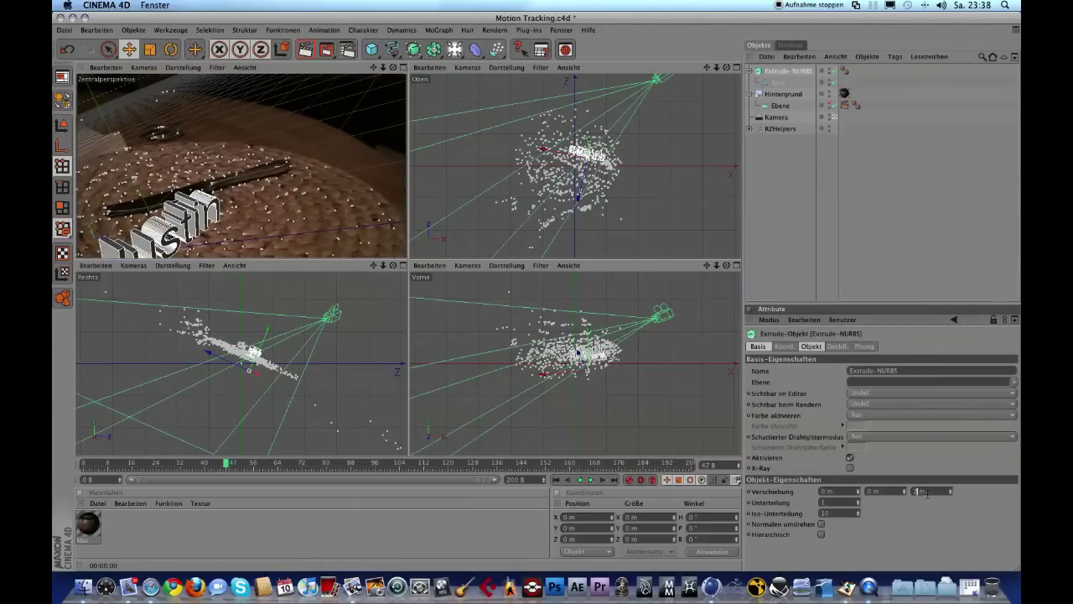
{"action": "key", "text": "Return"}
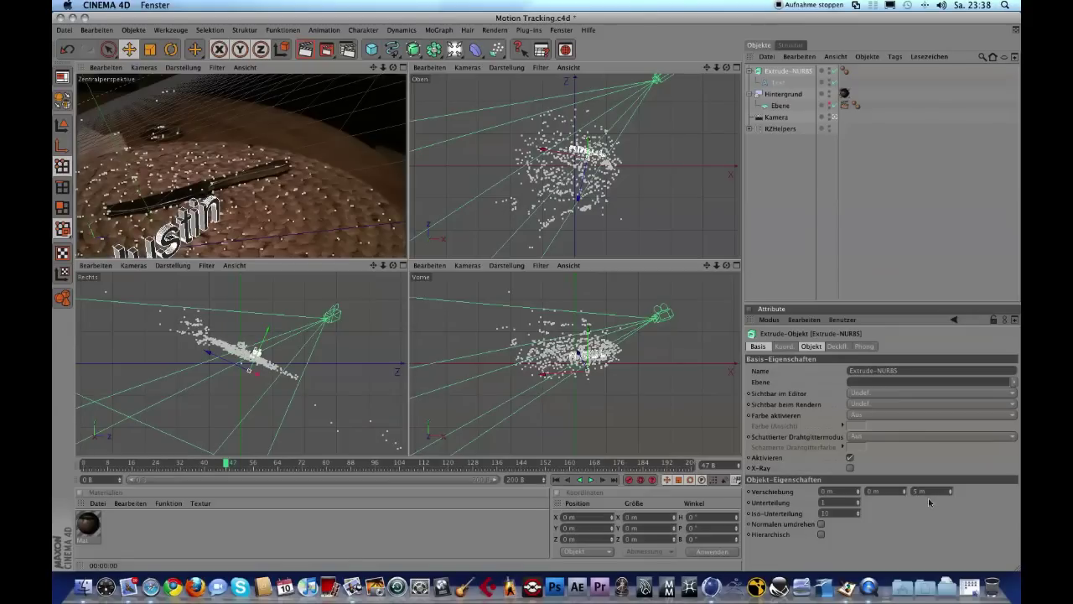
Give front and back caps fillets with 1 m radius and 4 steps, then render a preview.
{"action": "left_click", "coordinate": [834, 346]}
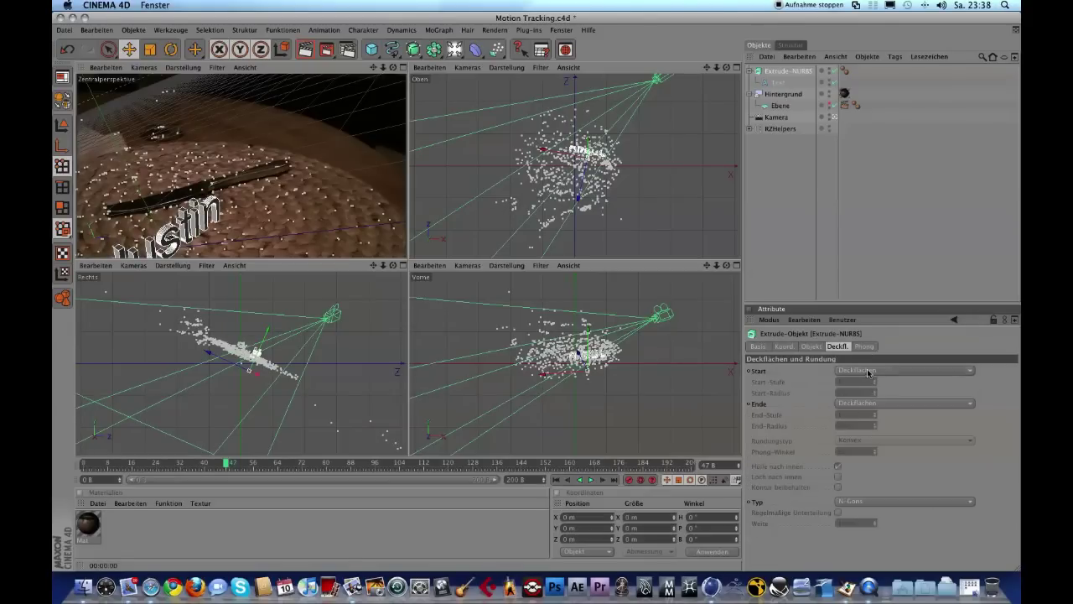
{"action": "left_click", "coordinate": [869, 372]}
{"action": "left_click", "coordinate": [869, 413]}
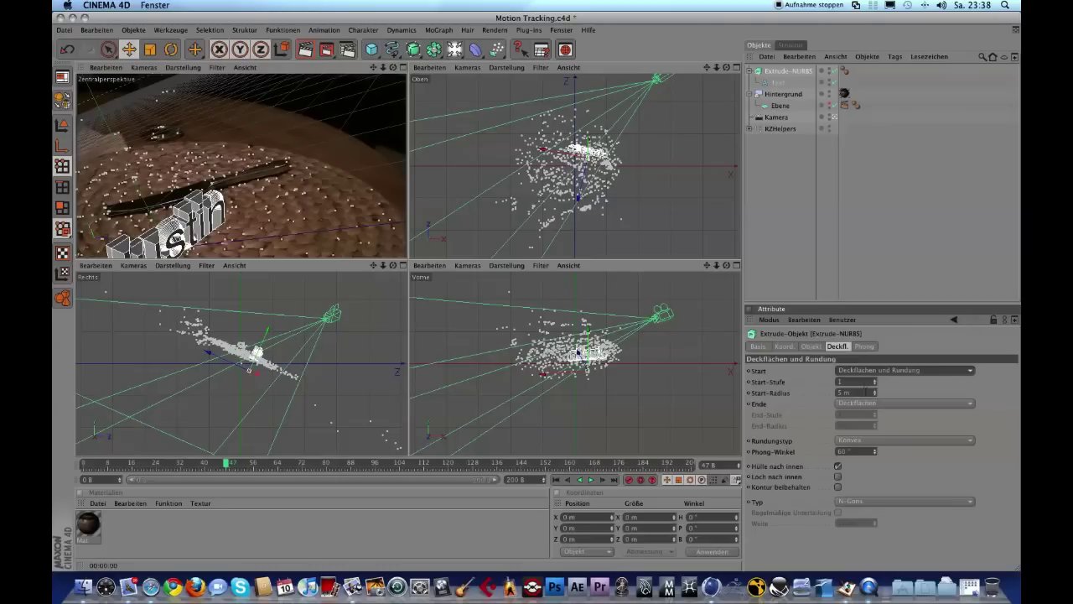
{"action": "double_click", "coordinate": [841, 392]}
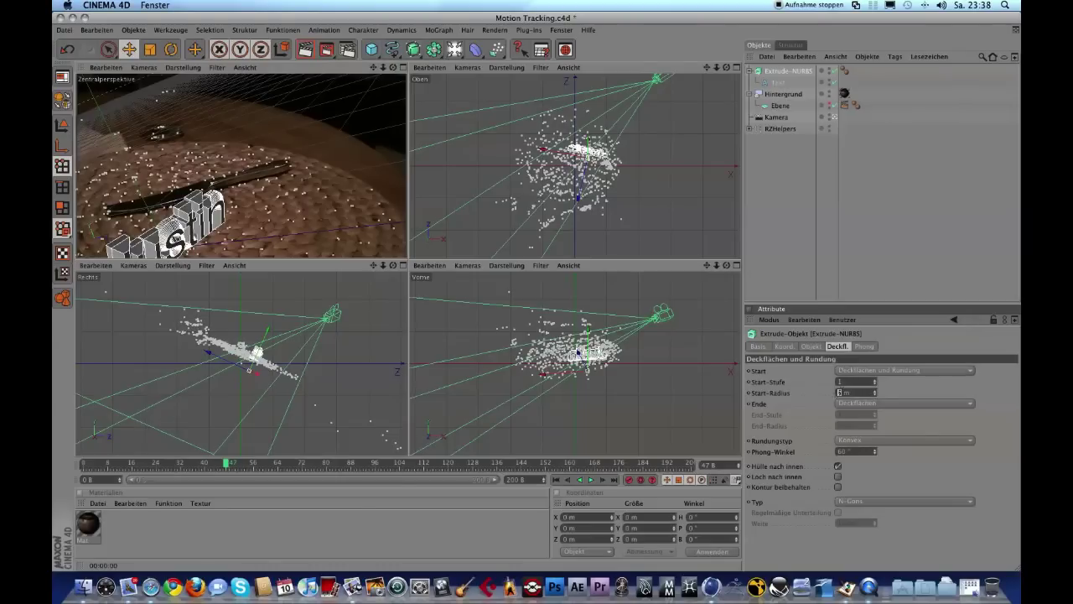
{"action": "type", "text": "2"}
{"action": "double_click", "coordinate": [847, 381]}
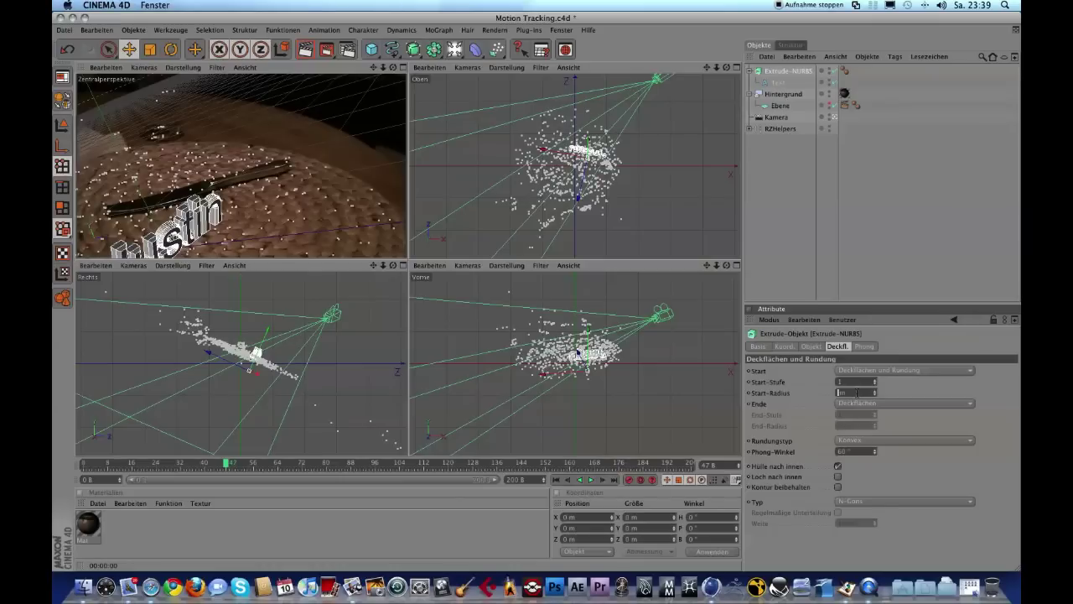
{"action": "left_click", "coordinate": [875, 379]}
{"action": "left_click", "coordinate": [874, 379]}
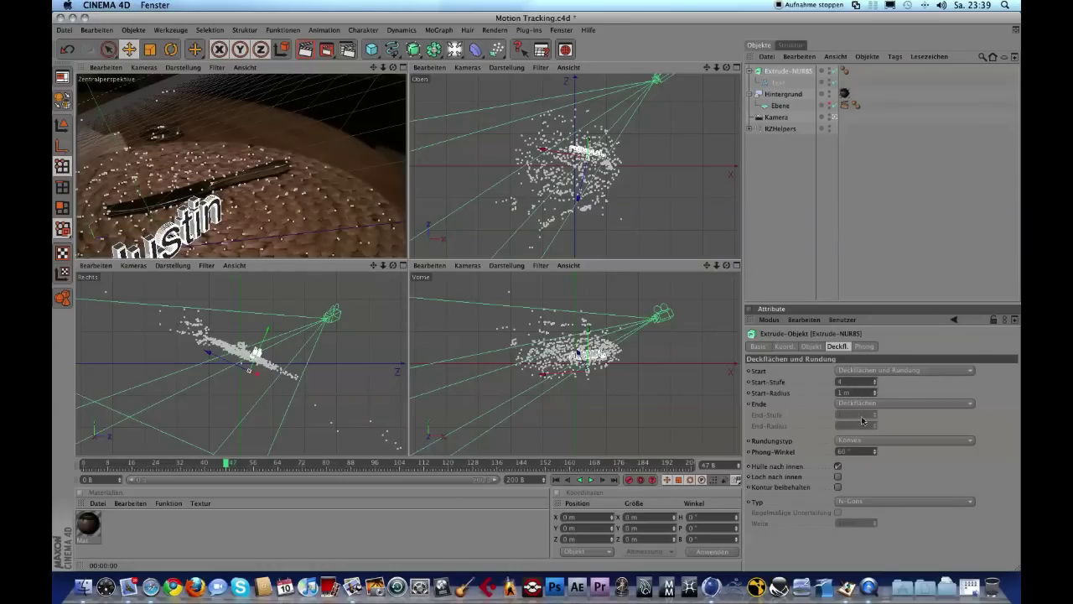
{"action": "left_click", "coordinate": [870, 409]}
{"action": "left_click", "coordinate": [873, 444]}
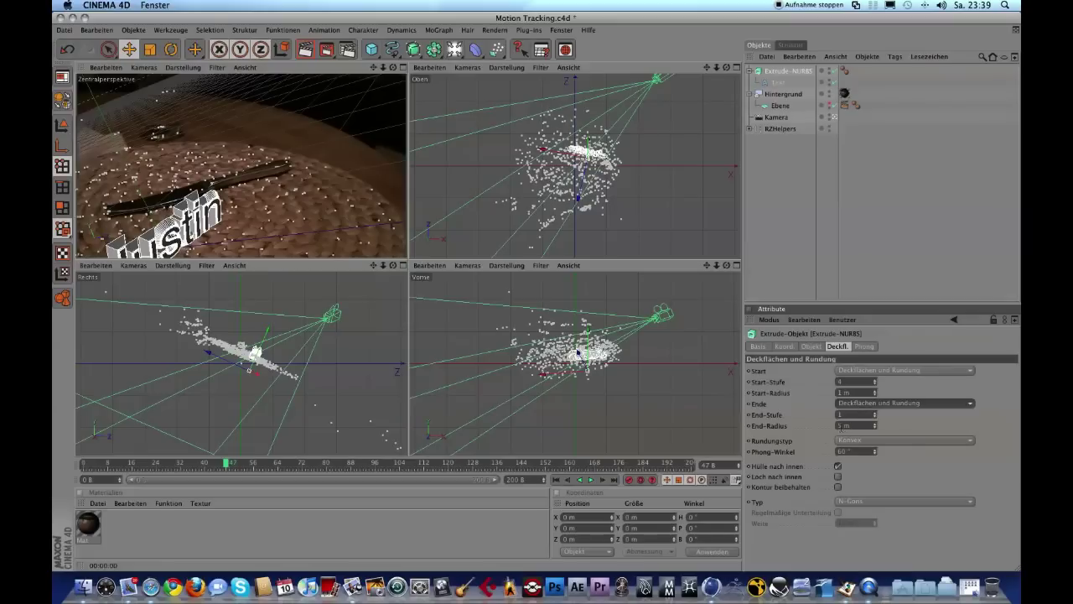
{"action": "left_click", "coordinate": [839, 425]}
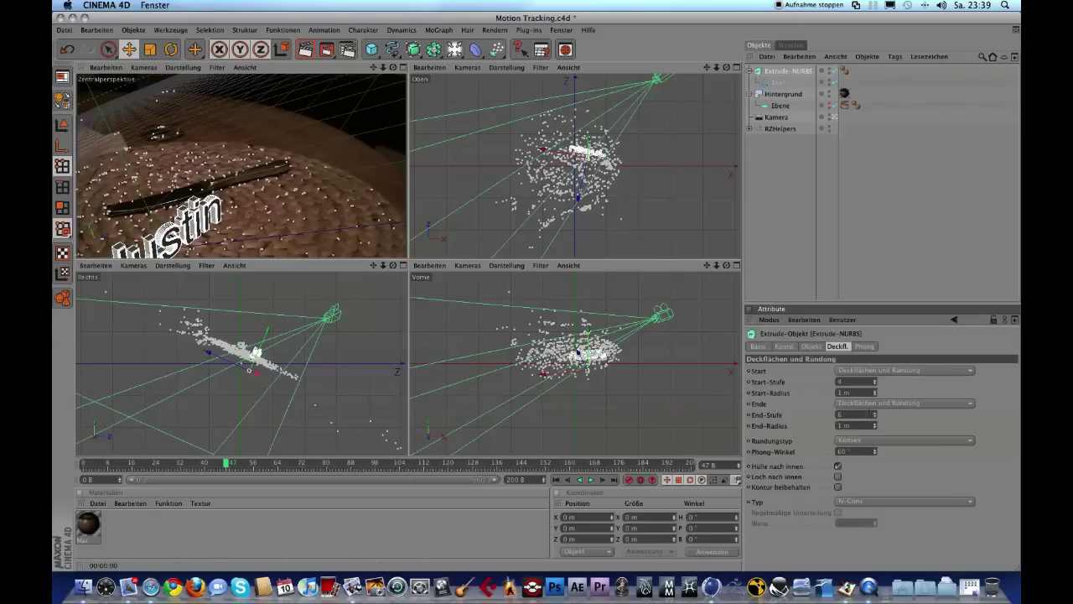
{"action": "left_click", "coordinate": [305, 50]}
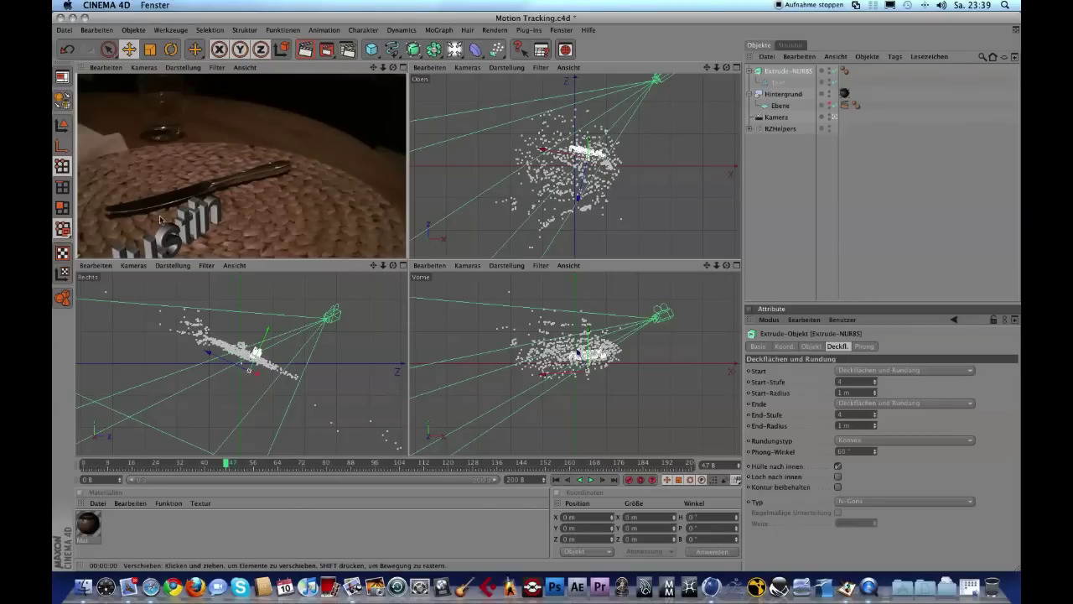
Add a light and position it above the table near the text.
{"action": "left_click_drag", "start_coordinate": [455, 49], "coordinate": [470, 60]}
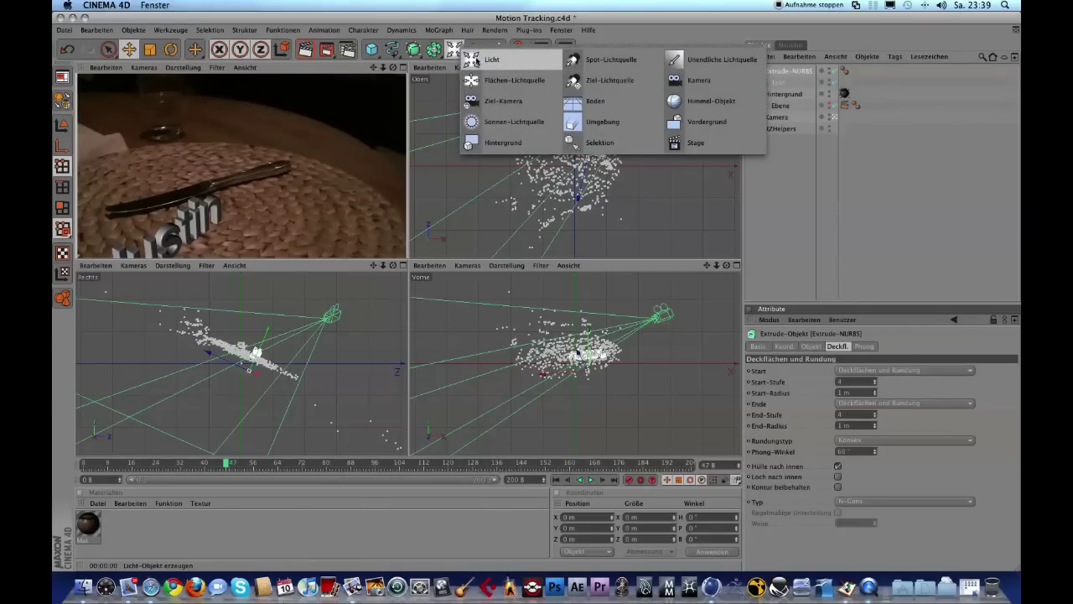
{"action": "left_click", "coordinate": [500, 63]}
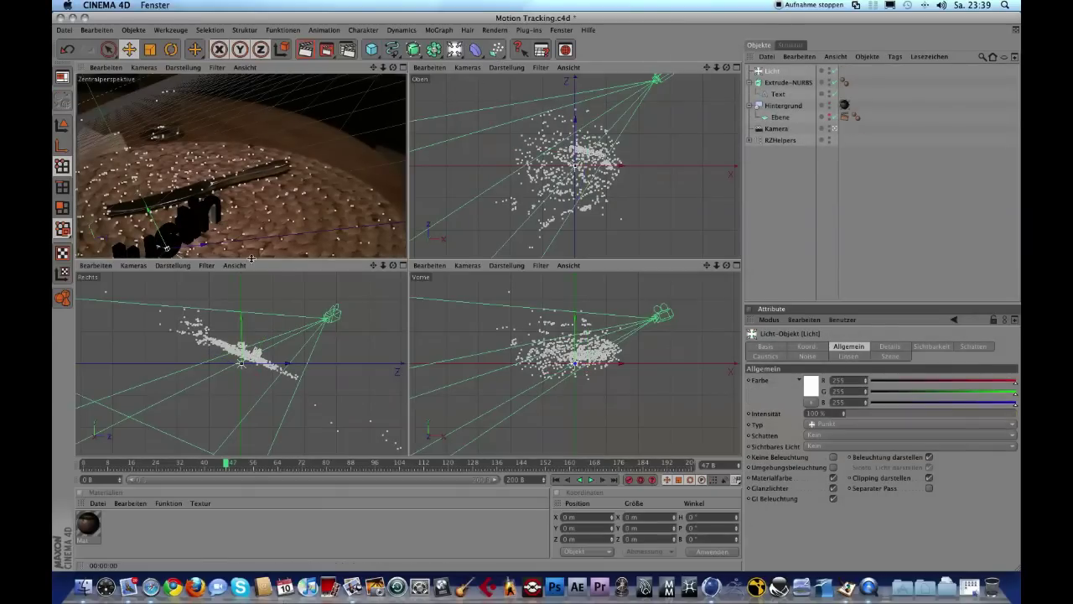
{"action": "left_click_drag", "start_coordinate": [242, 364], "coordinate": [282, 364]}
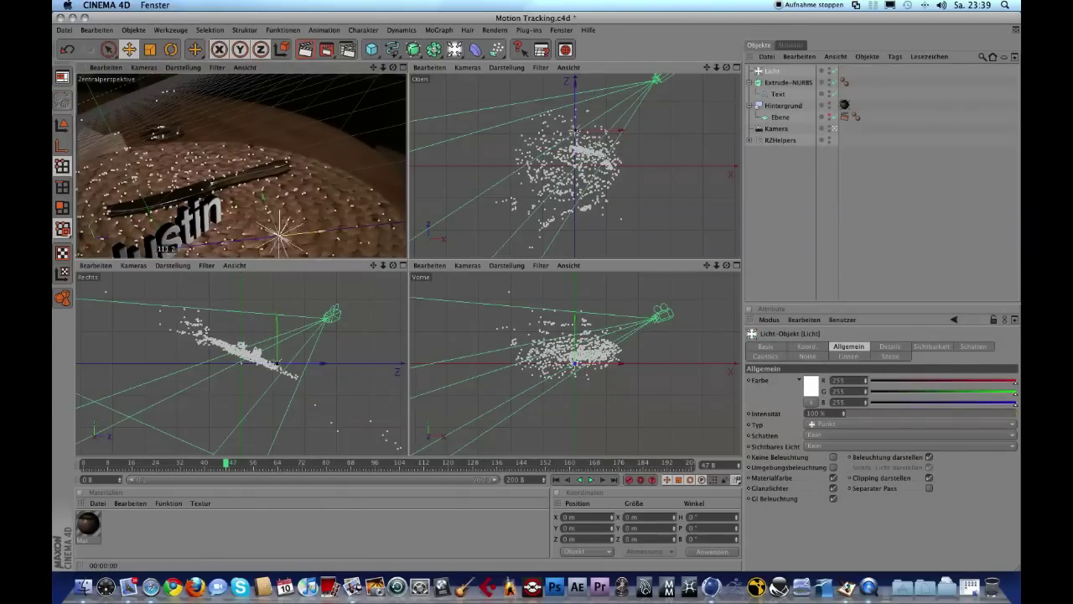
{"action": "left_click_drag", "start_coordinate": [295, 203], "coordinate": [289, 150]}
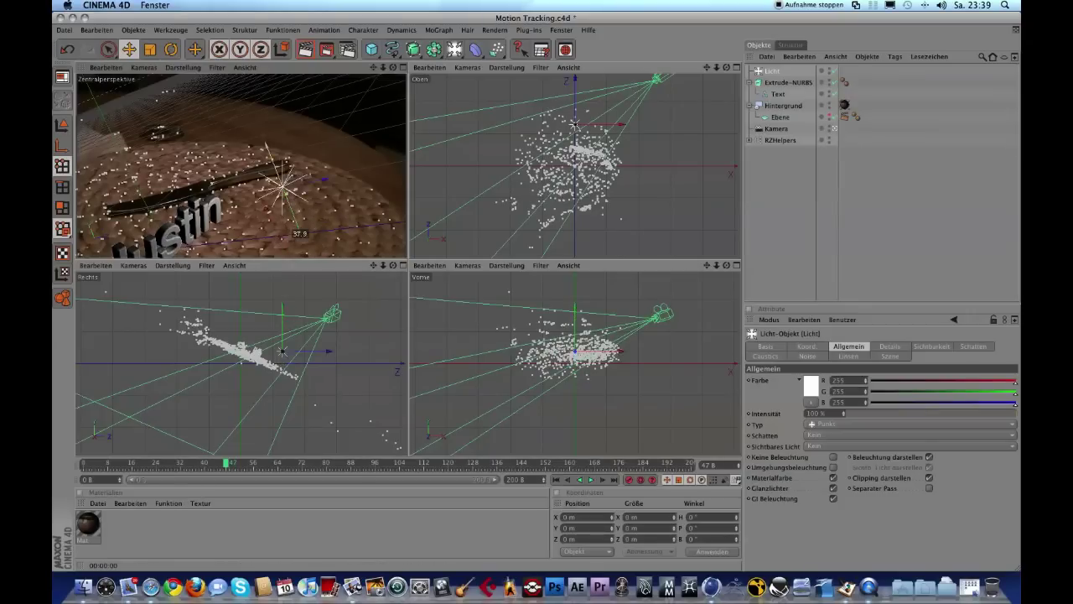
{"action": "left_click_drag", "start_coordinate": [289, 206], "coordinate": [249, 213]}
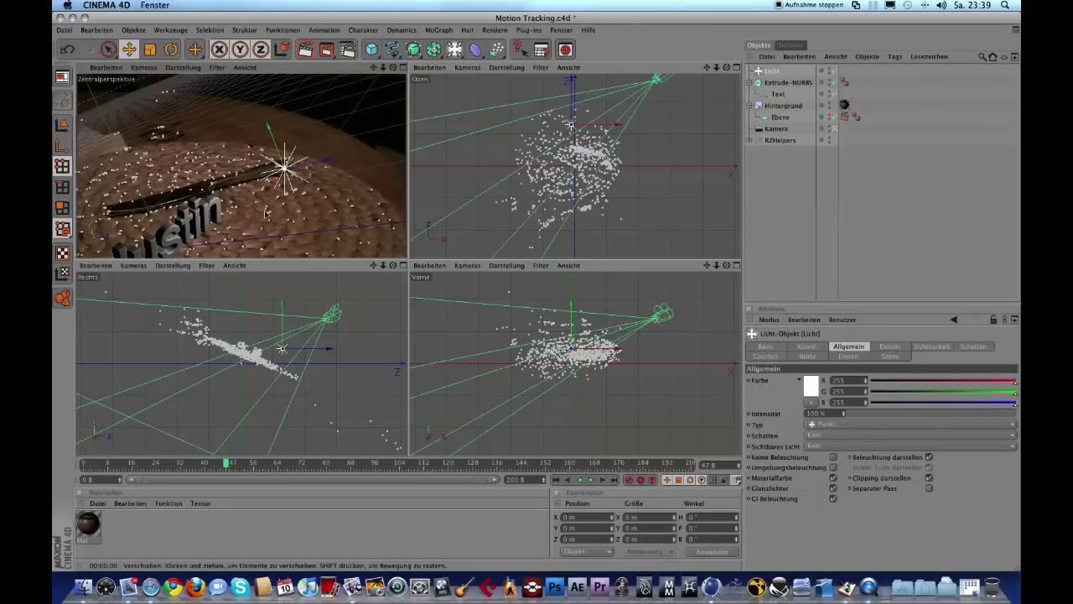
Duplicate the light twice, placing one copy upper left and the other upper right.
{"action": "key", "text": "ctrl+c"}
{"action": "key", "text": "ctrl+v"}
{"action": "mouse_move", "coordinate": [285, 168]}
{"action": "left_mouse_down"}
{"action": "mouse_move", "coordinate": [161, 126]}
{"action": "mouse_move", "coordinate": [142, 124]}
{"action": "mouse_move", "coordinate": [111, 151]}
{"action": "left_mouse_up"}
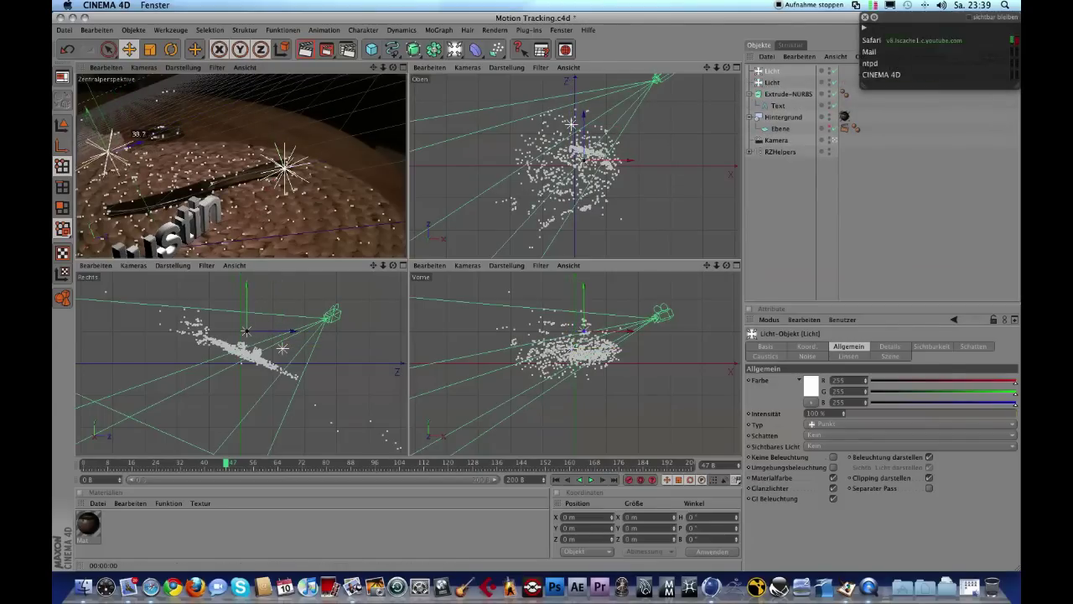
{"action": "key", "text": "ctrl+v"}
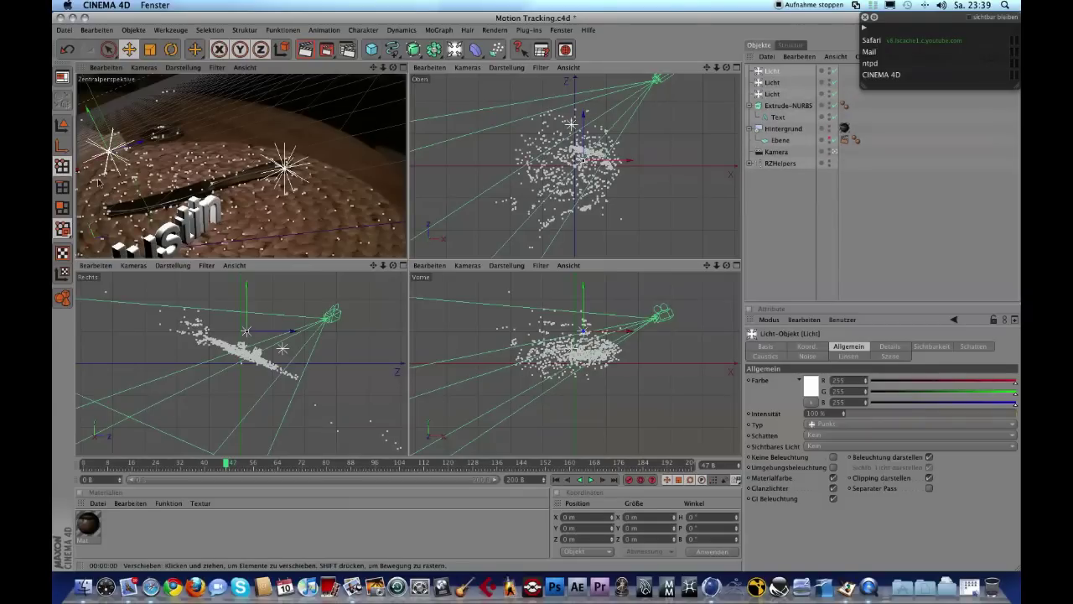
{"action": "left_click_drag", "start_coordinate": [107, 152], "coordinate": [110, 151]}
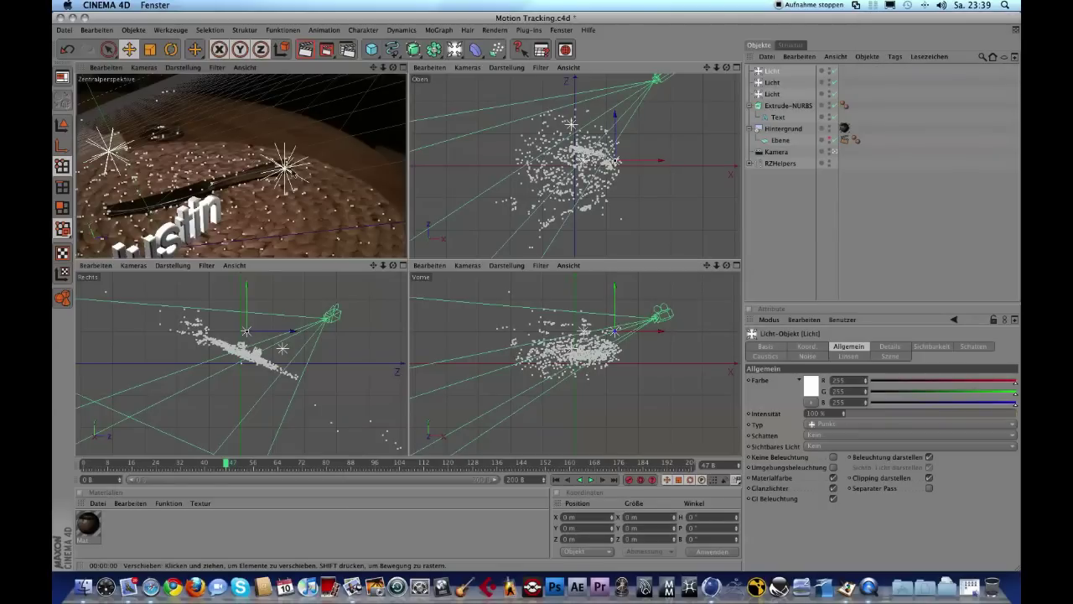
{"action": "left_click", "coordinate": [286, 168]}
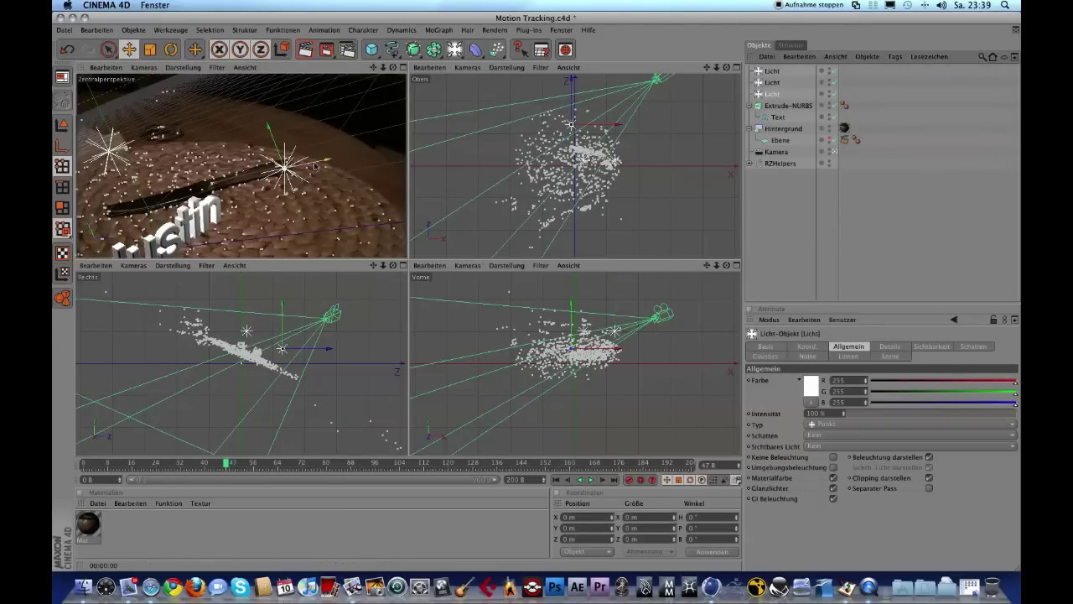
{"action": "left_click_drag", "start_coordinate": [314, 165], "coordinate": [389, 149]}
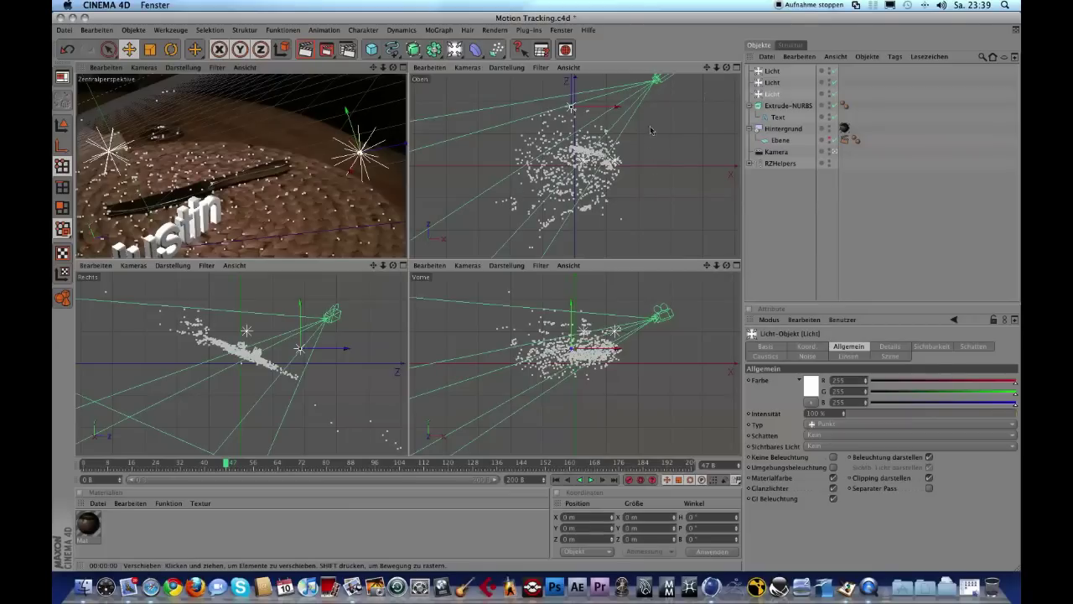
Set the first two lights to 58% intensity with area shadows.
{"action": "left_click", "coordinate": [771, 71]}
{"action": "left_click", "coordinate": [771, 82], "text": "shift"}
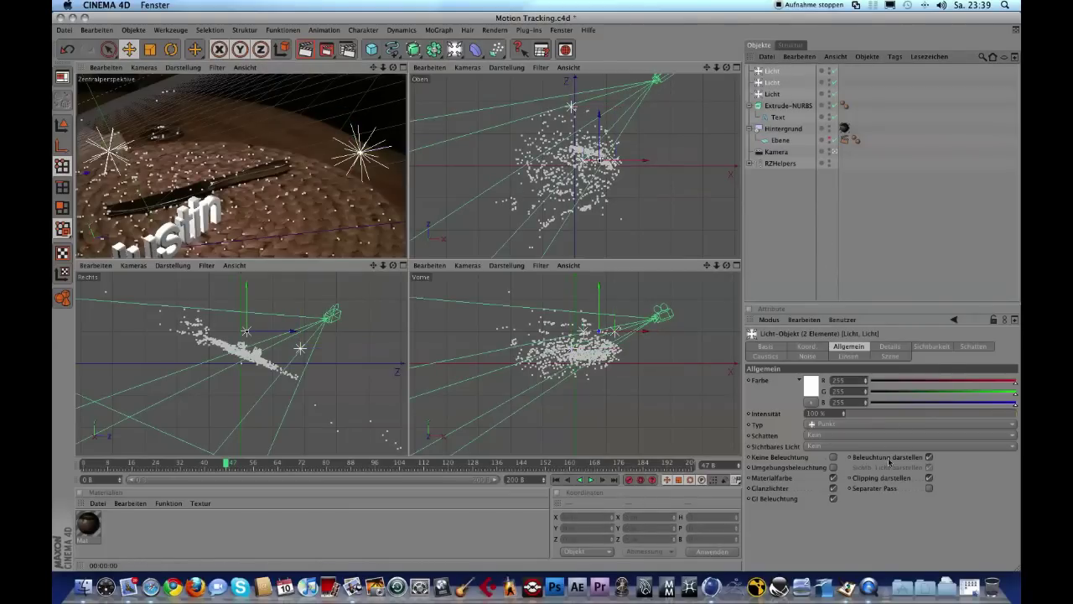
{"action": "left_click_drag", "start_coordinate": [967, 412], "coordinate": [943, 413]}
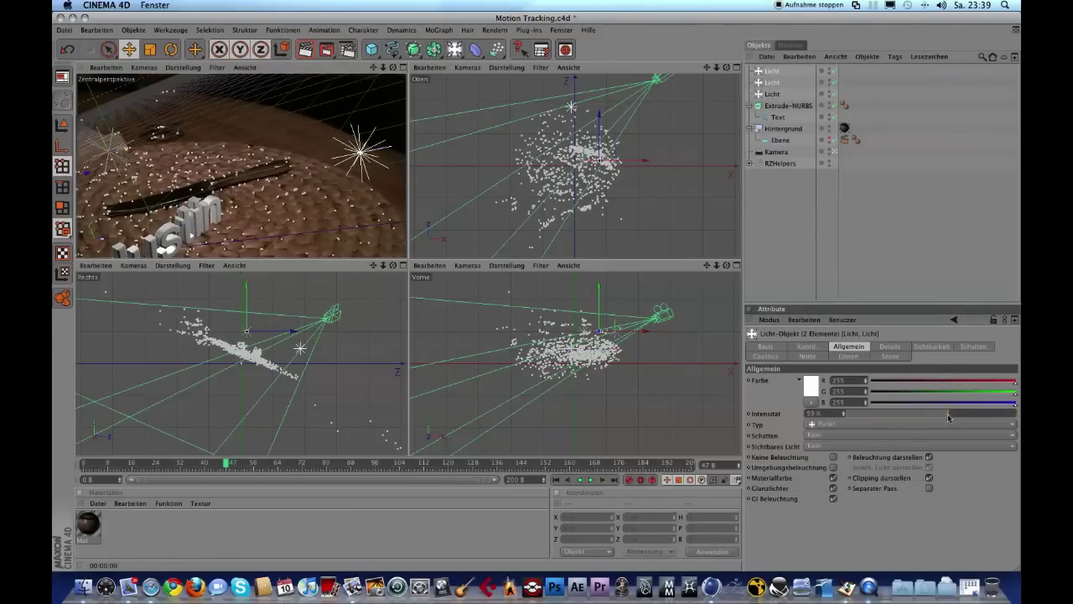
{"action": "left_click", "coordinate": [854, 435]}
{"action": "left_click", "coordinate": [835, 478]}
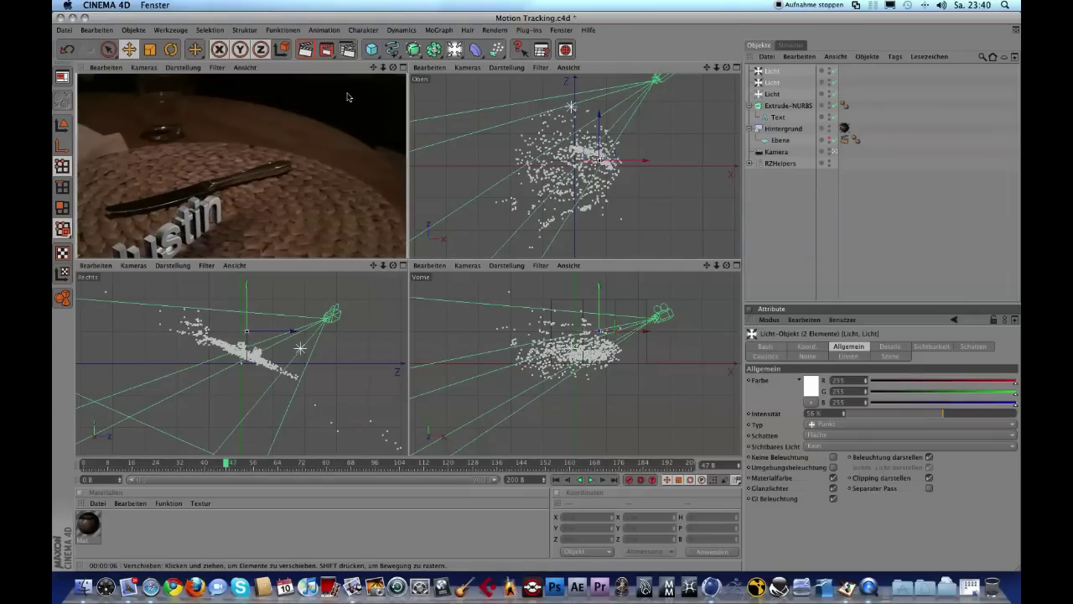
Switch the two selected lights to soft shadow maps at 33% intensity.
{"action": "left_click", "coordinate": [827, 435]}
{"action": "left_click", "coordinate": [826, 467]}
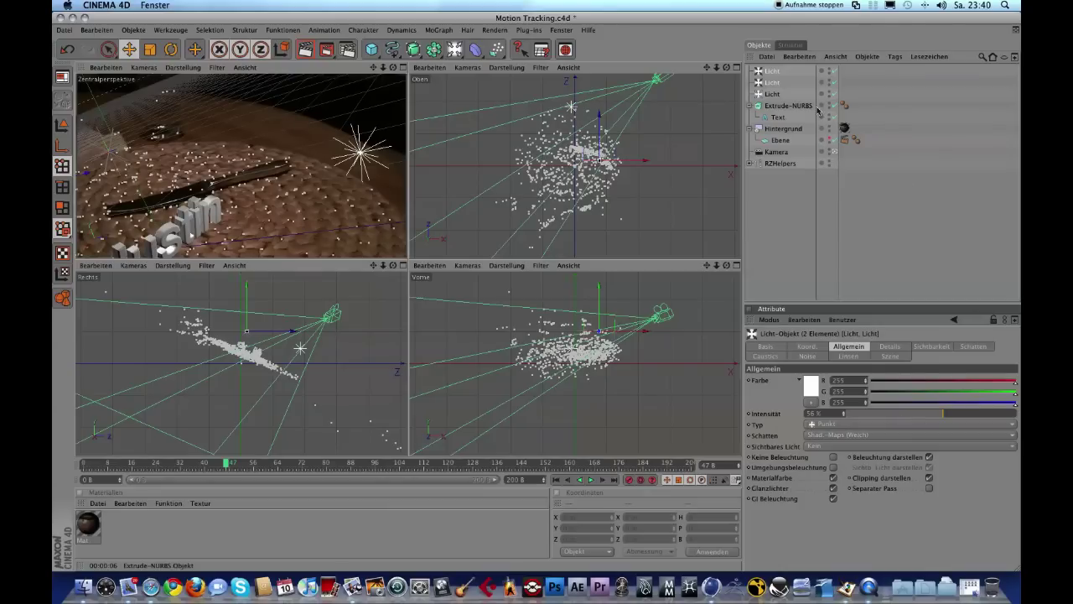
{"action": "left_click", "coordinate": [900, 414]}
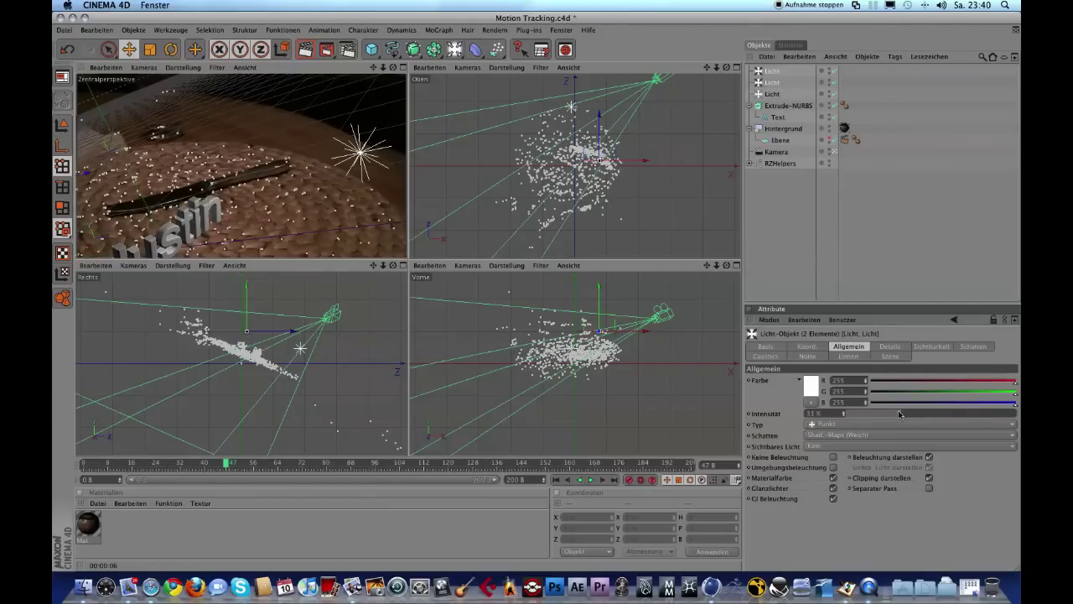
Give the third light soft shadow maps, then render and scrub through the animation.
{"action": "left_click", "coordinate": [819, 235]}
{"action": "left_click", "coordinate": [771, 94]}
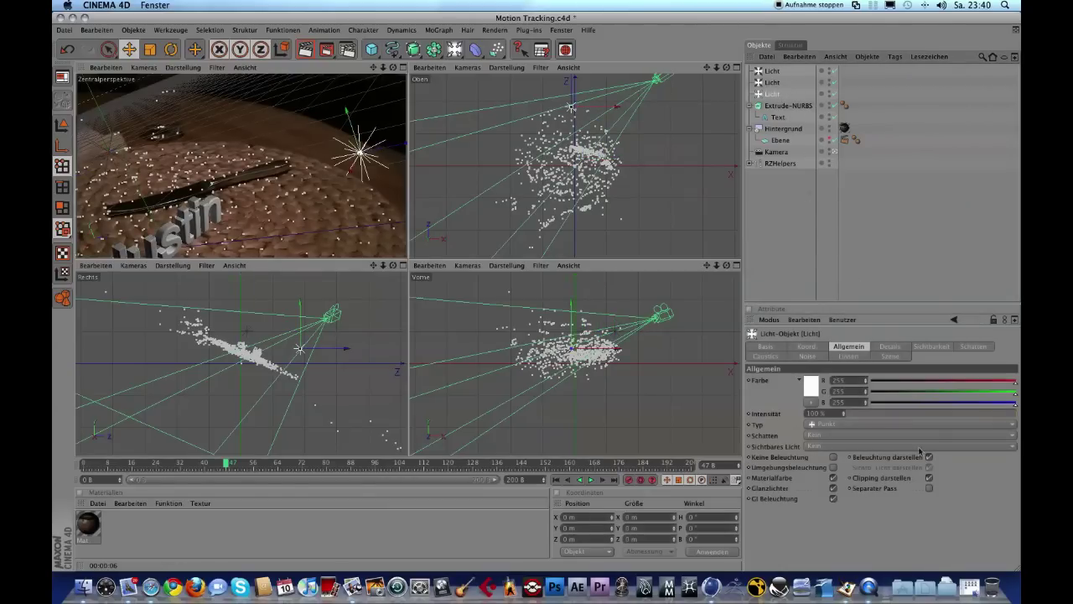
{"action": "left_click", "coordinate": [836, 441]}
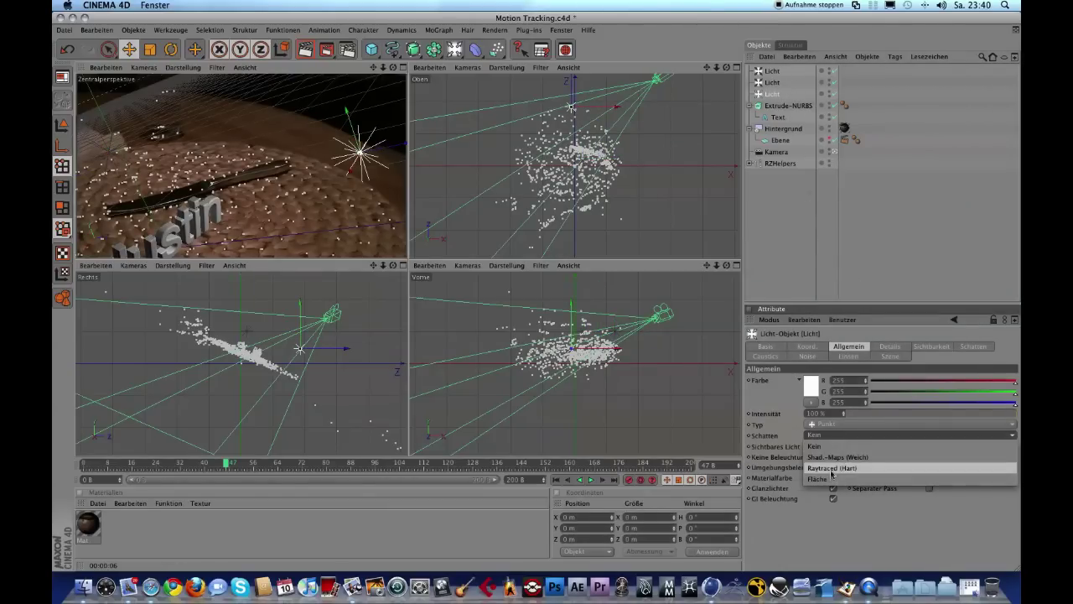
{"action": "left_click", "coordinate": [834, 467]}
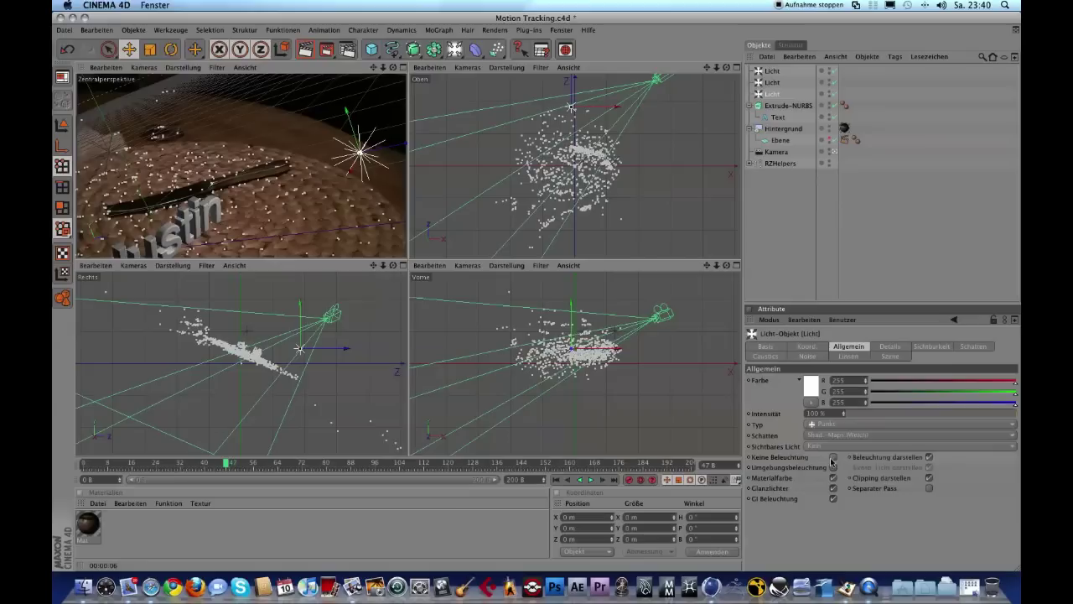
{"action": "left_click", "coordinate": [305, 49]}
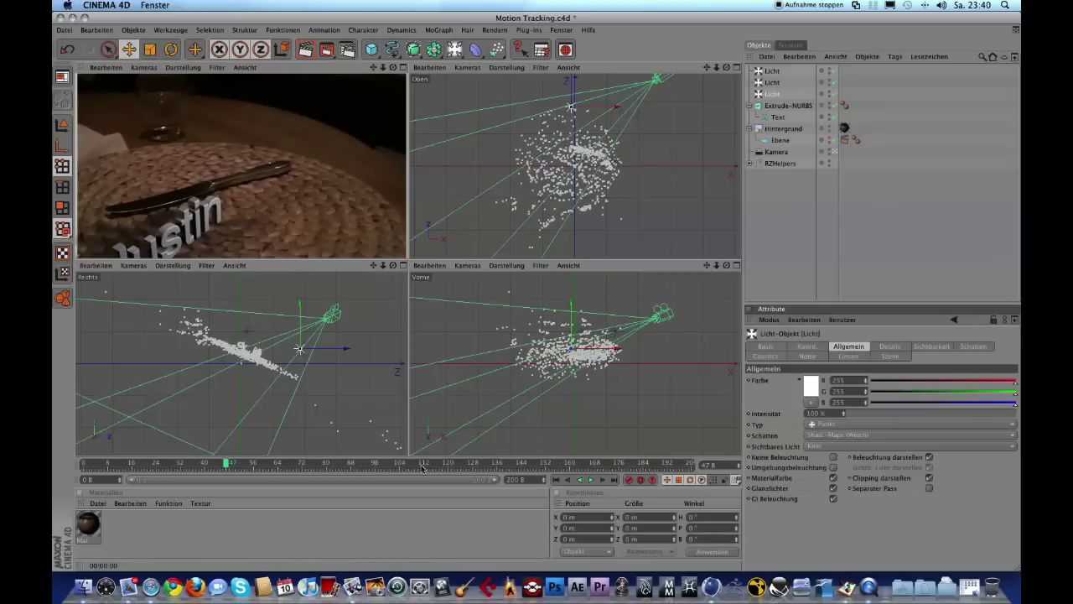
{"action": "left_click_drag", "start_coordinate": [240, 466], "coordinate": [547, 464]}
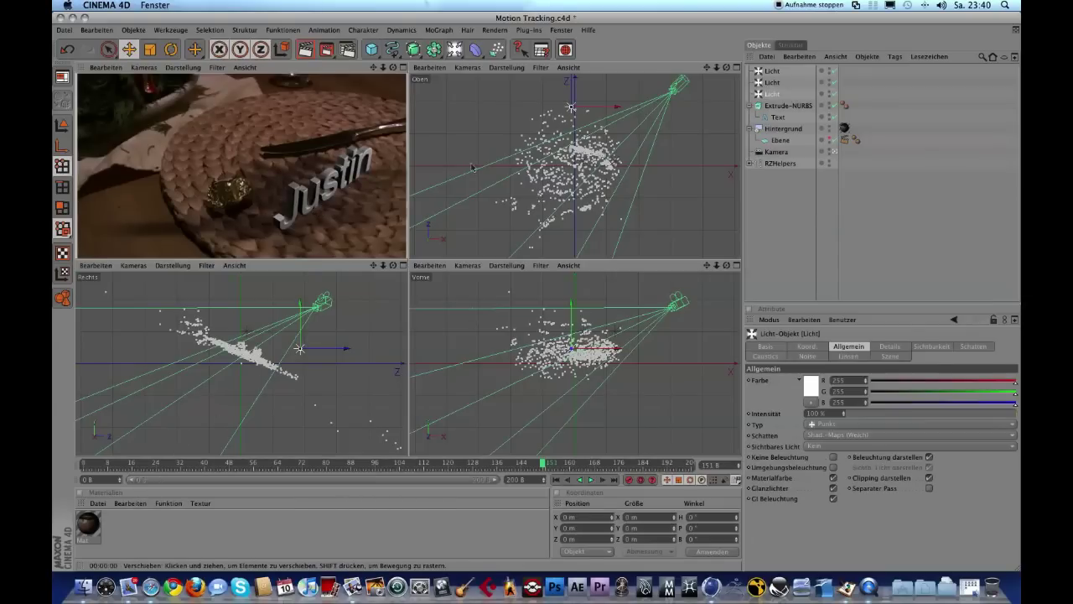
{"action": "left_click", "coordinate": [371, 49]}
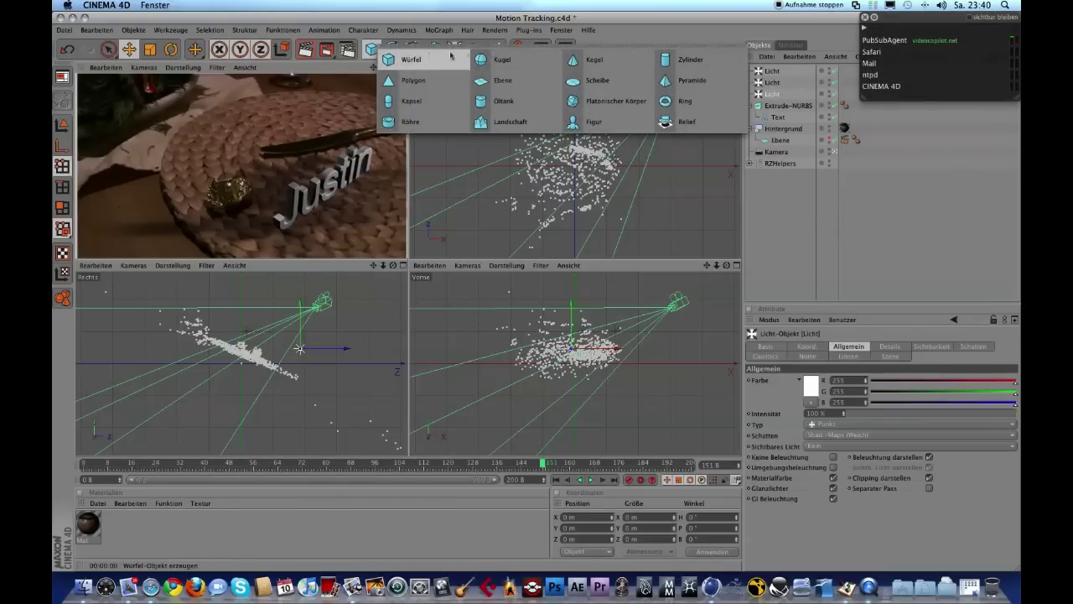
Add a sphere with a 10000 m radius.
{"action": "left_click_drag", "start_coordinate": [371, 49], "coordinate": [482, 61]}
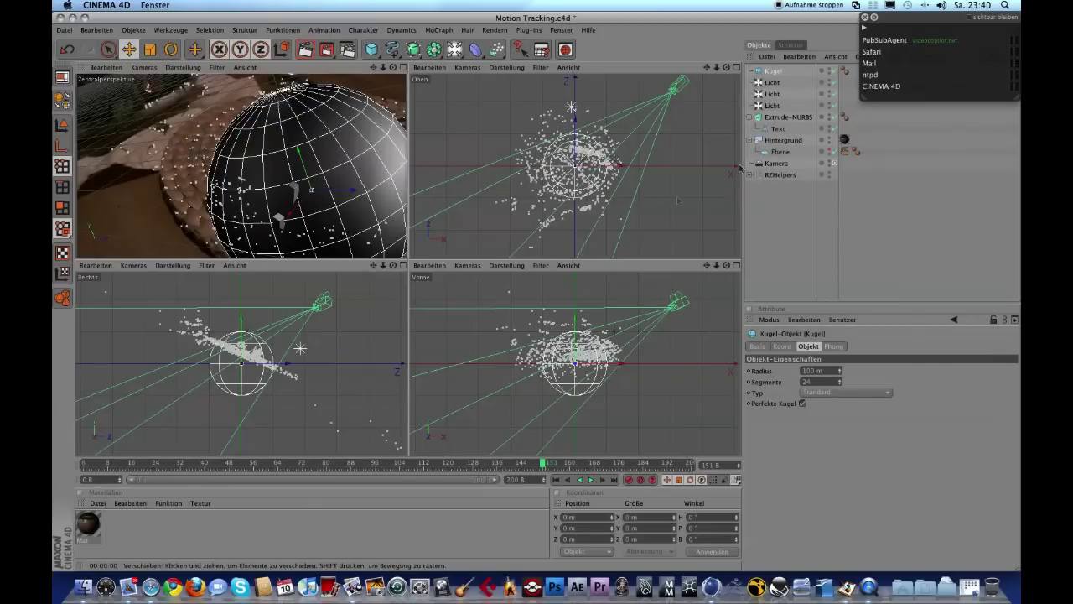
{"action": "left_click", "coordinate": [810, 370]}
{"action": "type", "text": "00"}
{"action": "key", "text": "Return"}
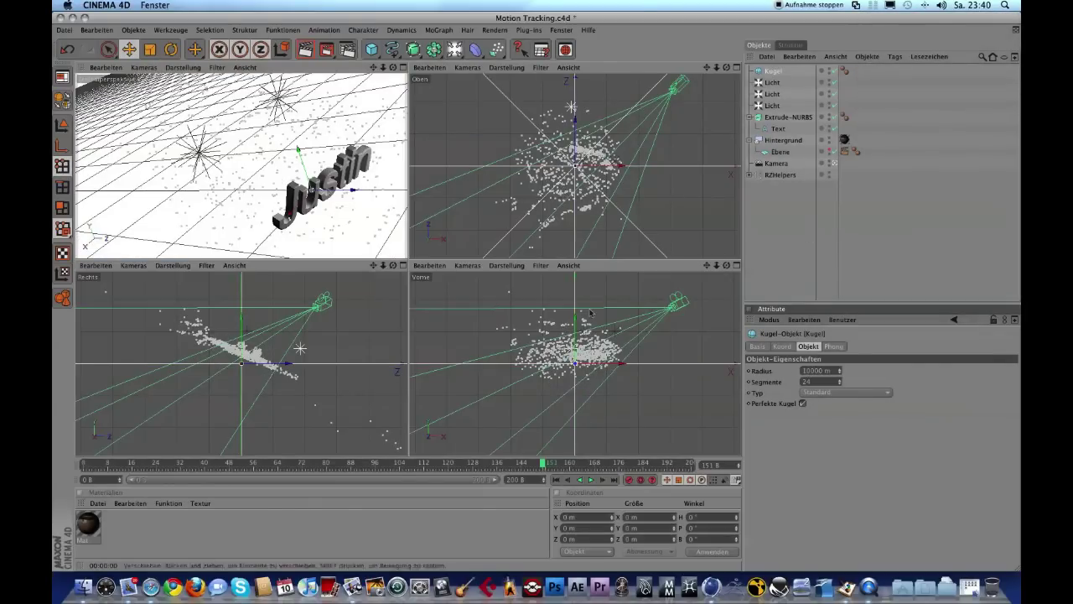
Create a new material named HDRI, keeping the footage material named Film.
{"action": "double_click", "coordinate": [110, 527]}
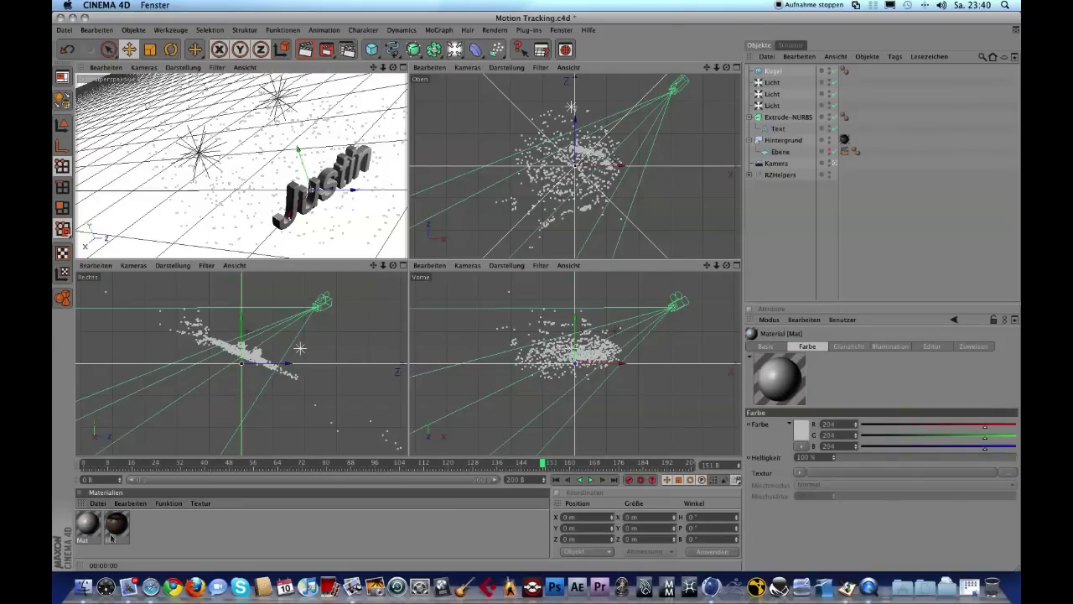
{"action": "left_click", "coordinate": [111, 537]}
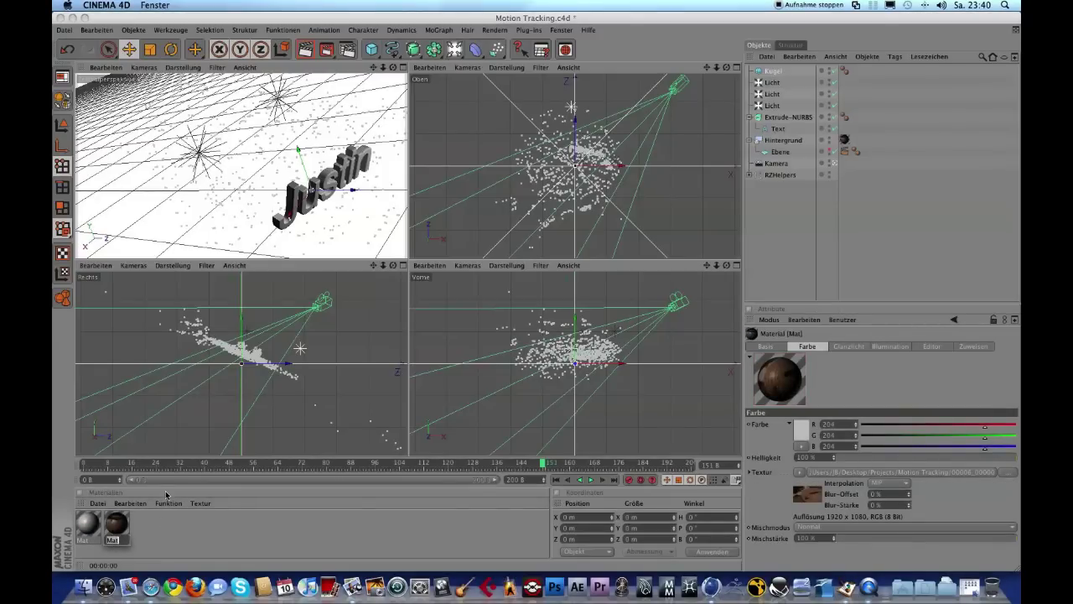
{"action": "type", "text": "Film"}
{"action": "left_click", "coordinate": [172, 538]}
{"action": "left_click", "coordinate": [76, 542]}
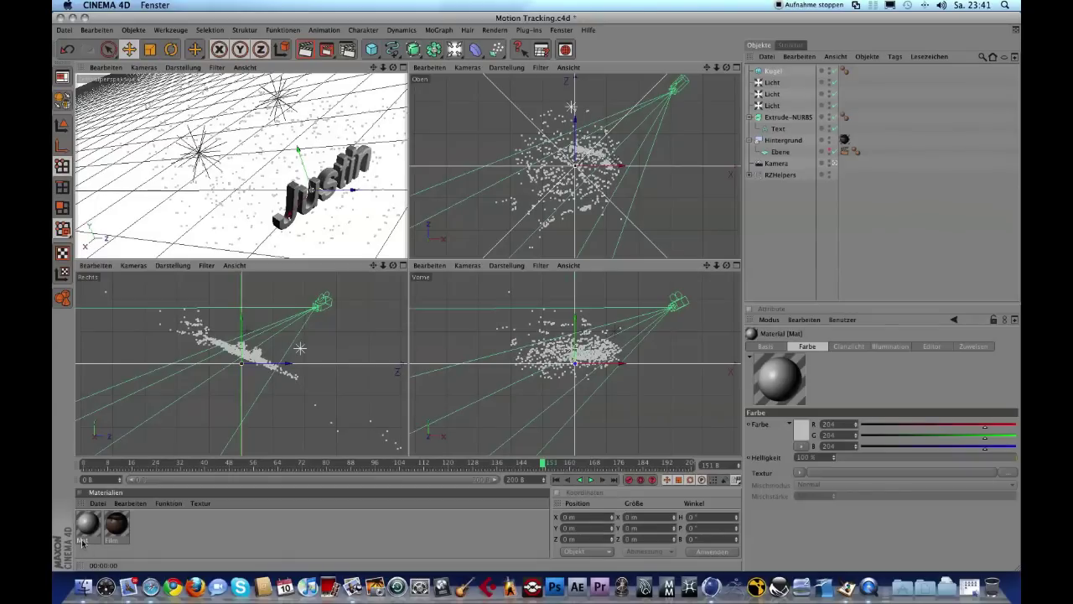
{"action": "double_click", "coordinate": [83, 541]}
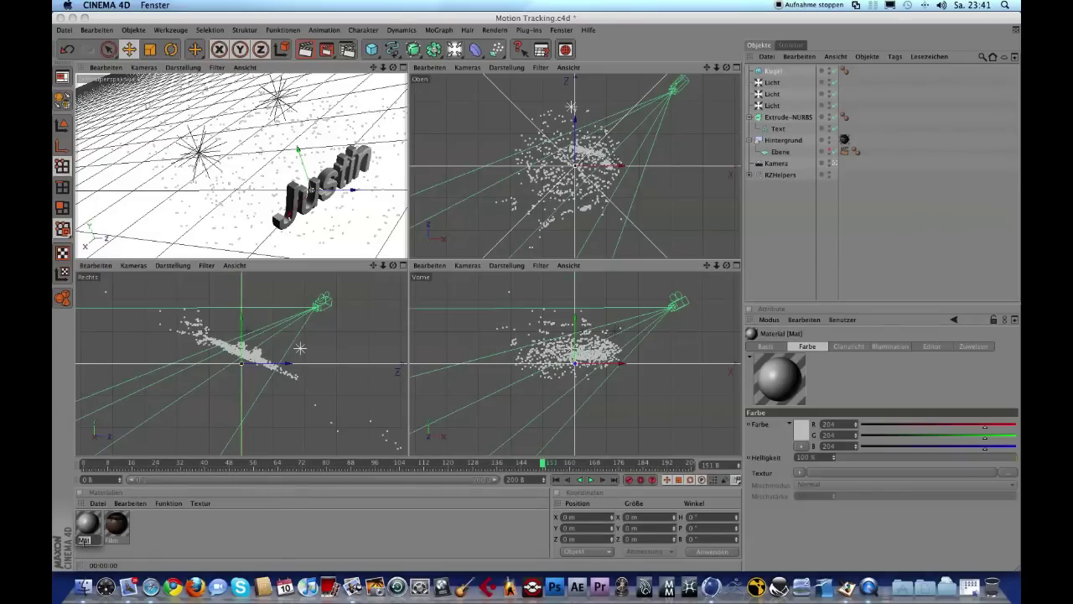
{"action": "key", "text": "BackSpace"}
{"action": "type", "text": "HDRI"}
{"action": "key", "text": "Return"}
Load 00006_00000.tif as the HDRI colour texture and apply the material to the sphere.
{"action": "double_click", "coordinate": [91, 529]}
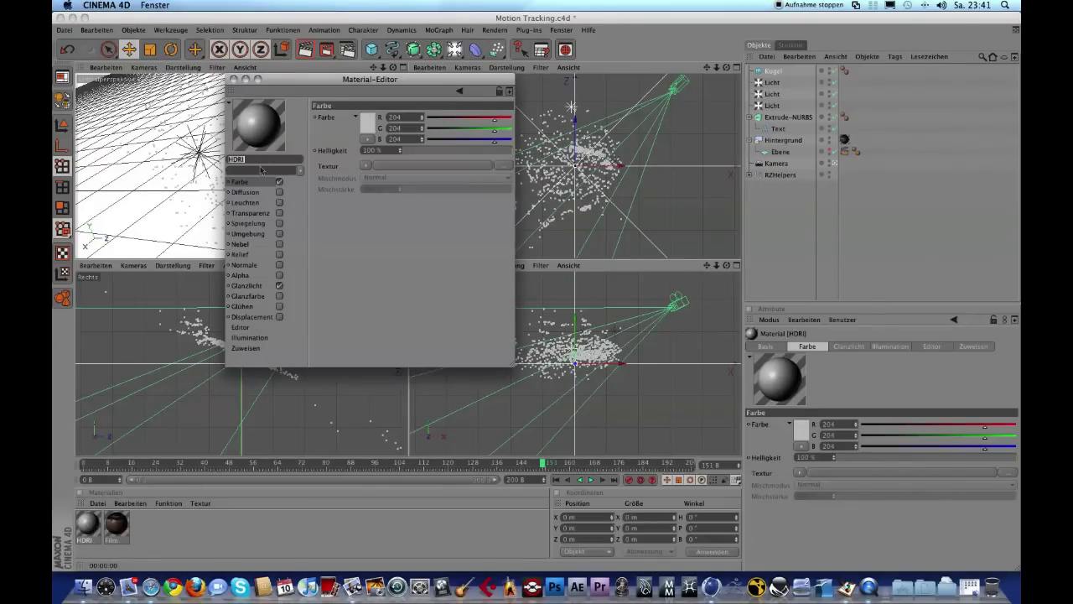
{"action": "left_click", "coordinate": [364, 165]}
{"action": "left_click", "coordinate": [382, 186]}
{"action": "left_click", "coordinate": [426, 116]}
{"action": "left_click", "coordinate": [744, 437]}
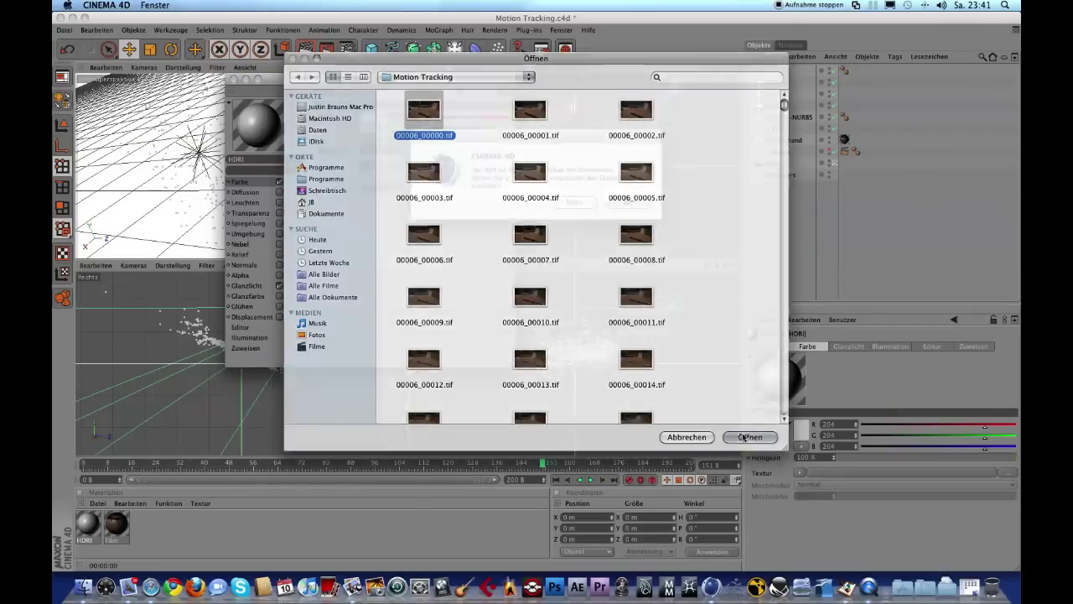
{"action": "left_click", "coordinate": [574, 202]}
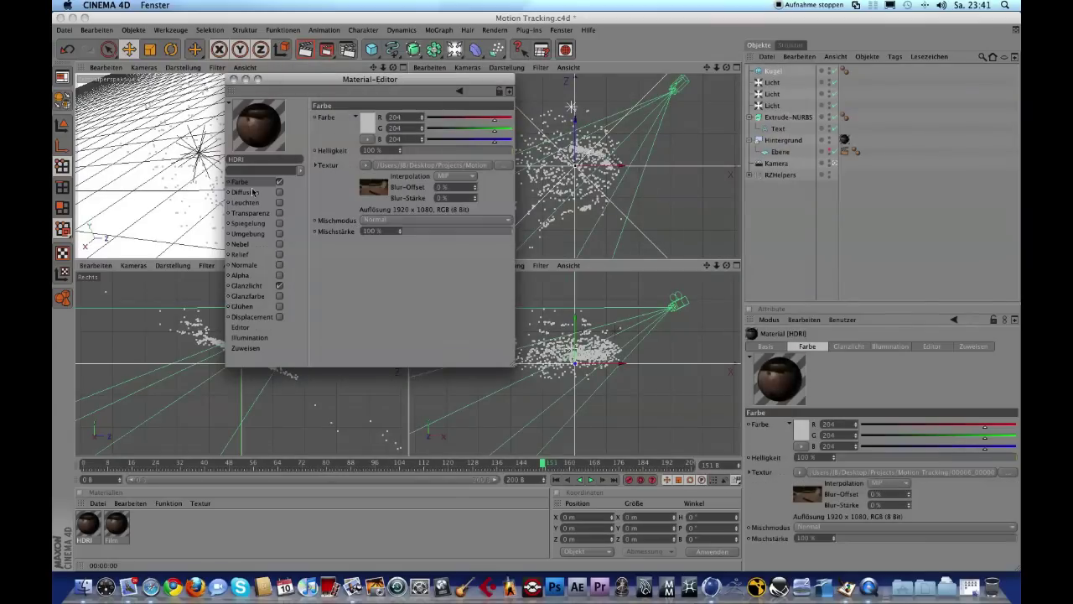
{"action": "left_click", "coordinate": [234, 78]}
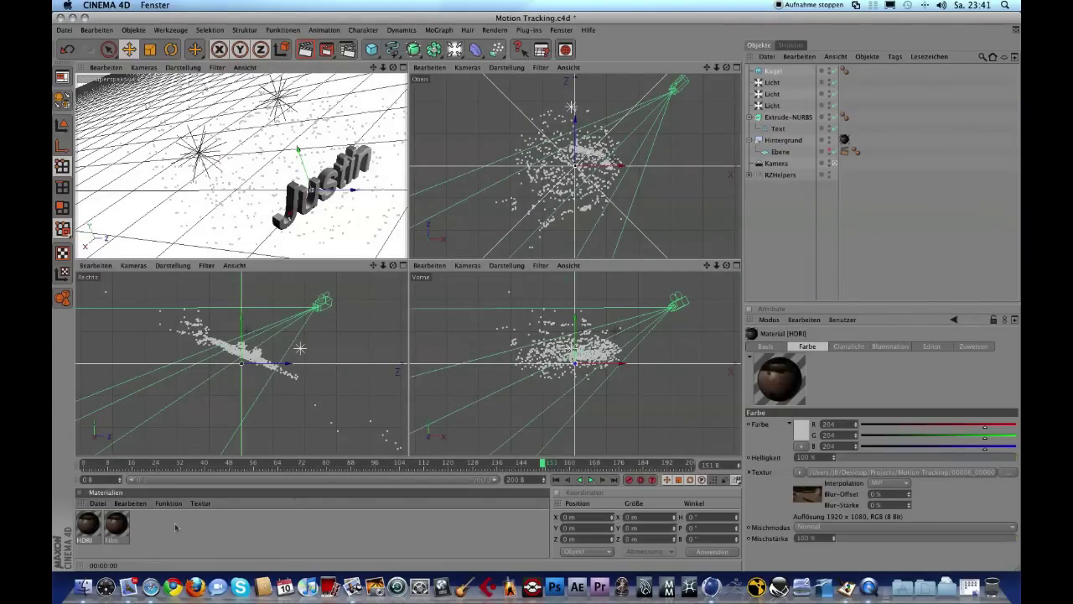
{"action": "left_click_drag", "start_coordinate": [90, 531], "coordinate": [777, 73]}
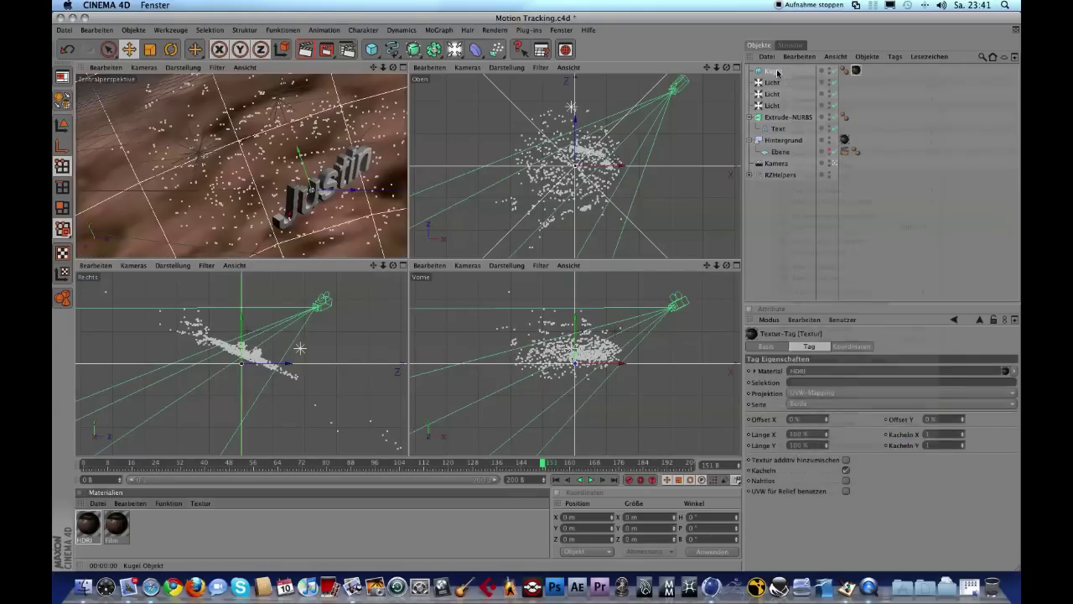
Give the Kugel sphere a Render tag with Sichtbar für Kamera off, and create a new material Mat.
{"action": "right_click", "coordinate": [777, 73]}
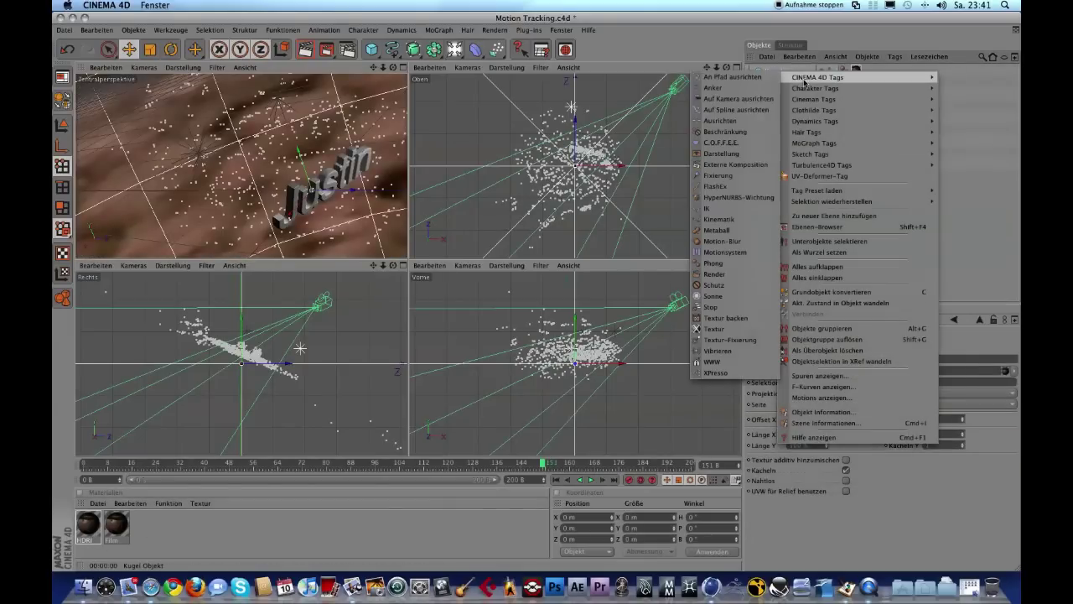
{"action": "left_click", "coordinate": [714, 274]}
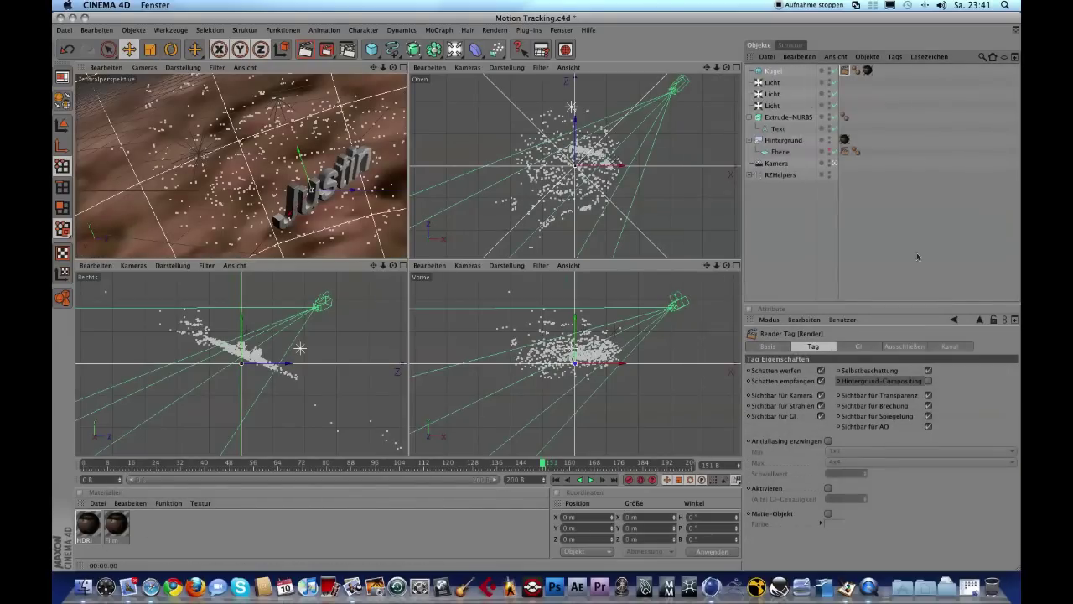
{"action": "left_click", "coordinate": [820, 396]}
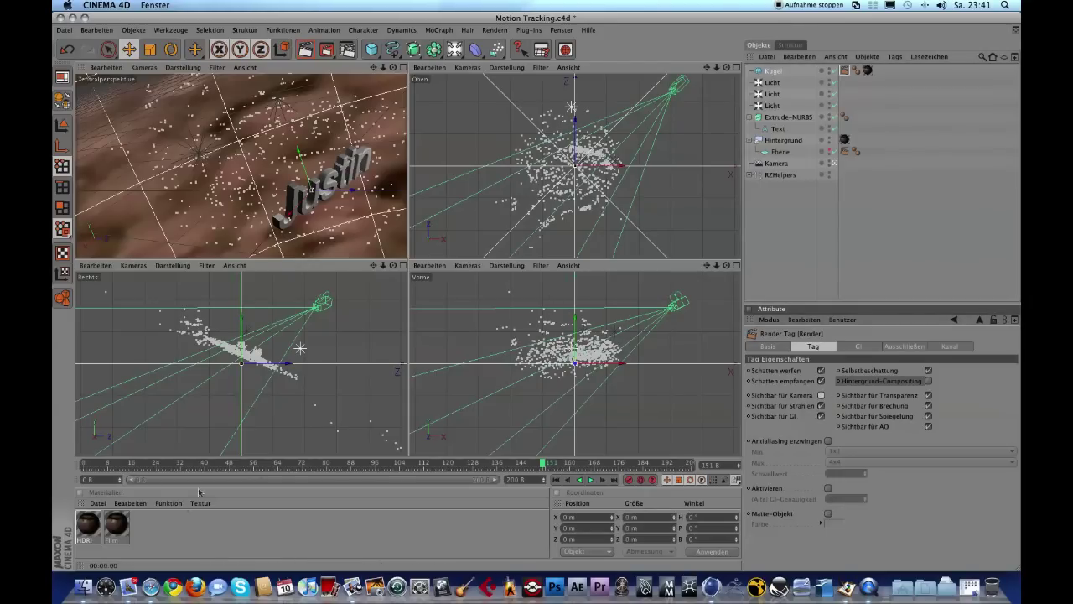
{"action": "left_click", "coordinate": [183, 523]}
{"action": "double_click", "coordinate": [183, 523]}
Enable Spiegelung on Mat with Helligkeit 89% and Matteffekt 20%.
{"action": "double_click", "coordinate": [90, 525]}
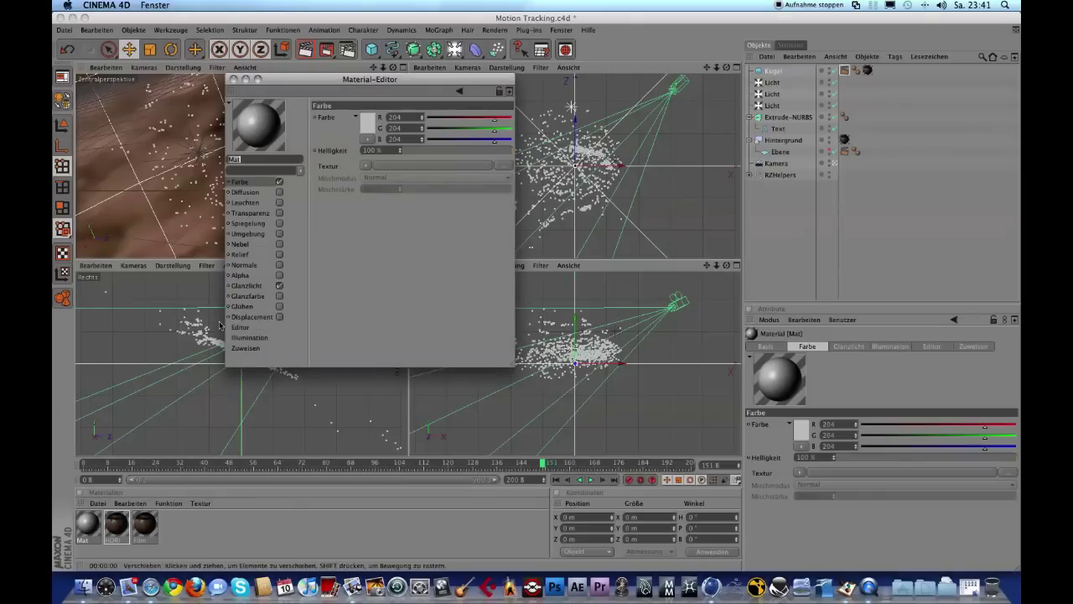
{"action": "left_click", "coordinate": [279, 223]}
{"action": "left_click_drag", "start_coordinate": [491, 152], "coordinate": [501, 151]}
{"action": "left_click_drag", "start_coordinate": [400, 216], "coordinate": [400, 219]}
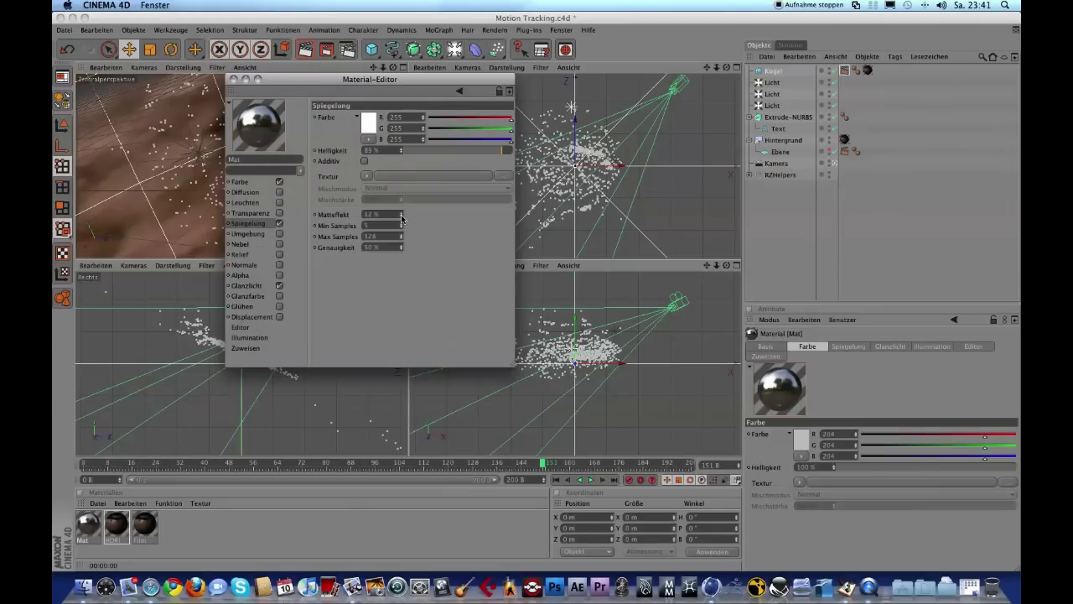
Apply the Mat material to the Justin text and render the perspective view.
{"action": "left_click", "coordinate": [234, 80]}
{"action": "left_click_drag", "start_coordinate": [88, 525], "coordinate": [295, 201]}
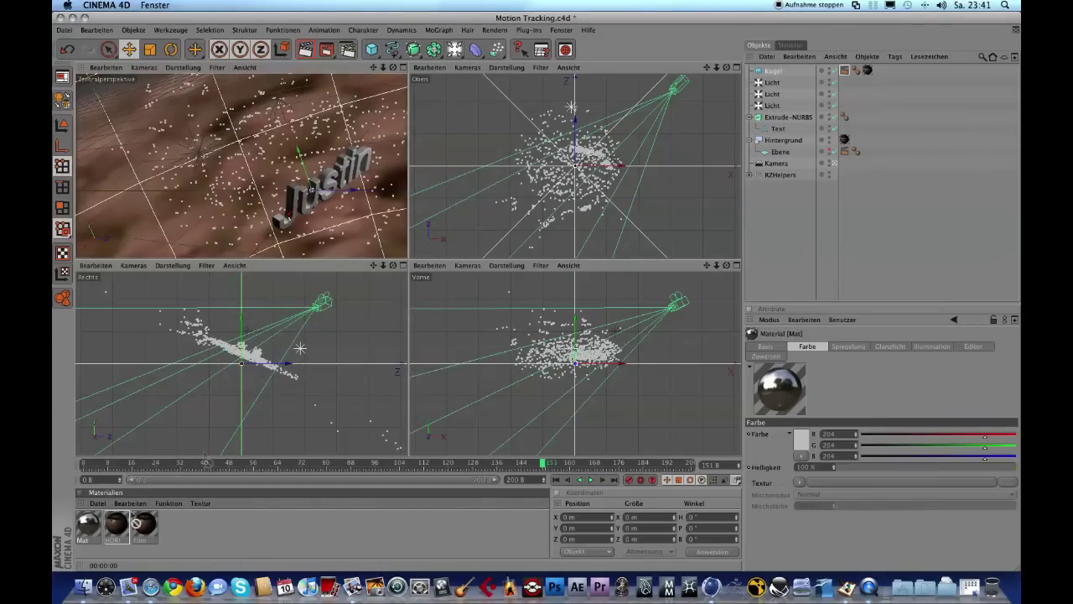
{"action": "left_click", "coordinate": [307, 51]}
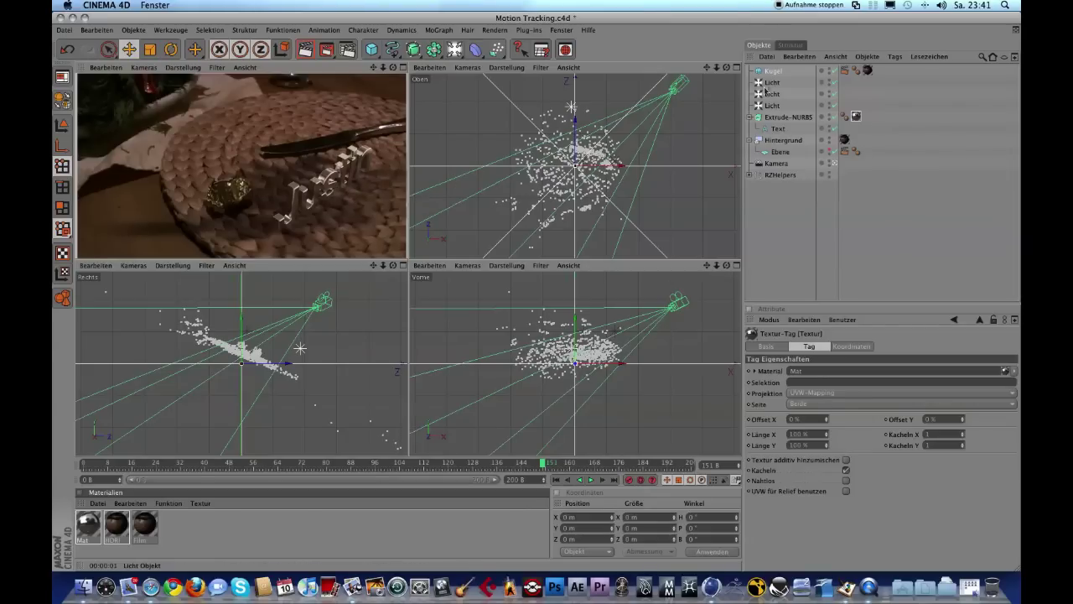
Lower both Licht objects to 15% Intensität, render a preview, and rewind to frame 0.
{"action": "left_click", "coordinate": [771, 82]}
{"action": "left_click", "coordinate": [771, 94], "text": "shift"}
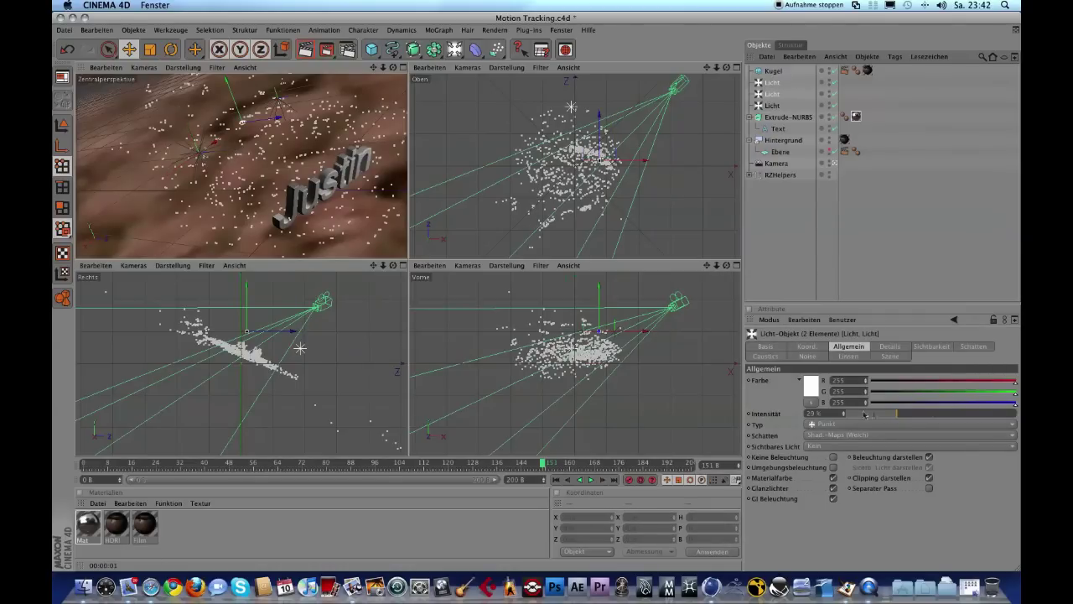
{"action": "left_click_drag", "start_coordinate": [863, 413], "coordinate": [878, 413]}
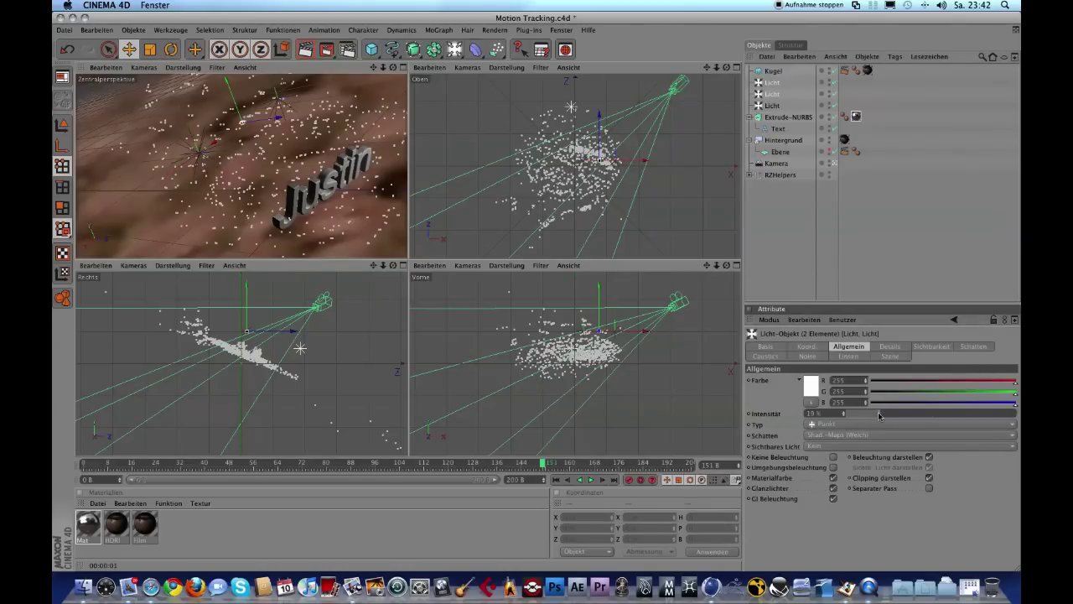
{"action": "left_click", "coordinate": [308, 52]}
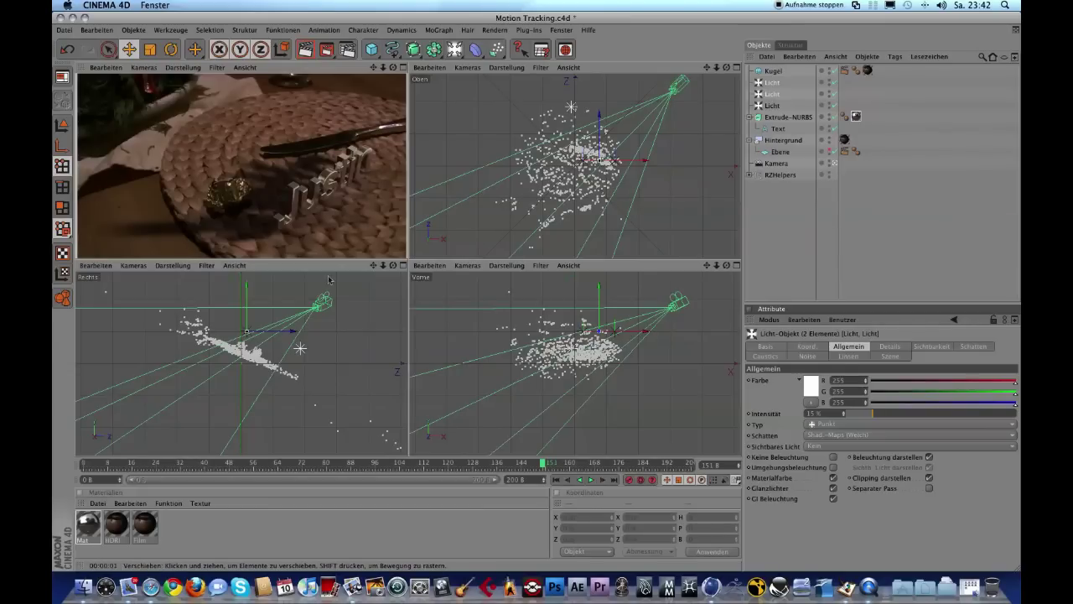
{"action": "left_click_drag", "start_coordinate": [158, 462], "coordinate": [64, 466]}
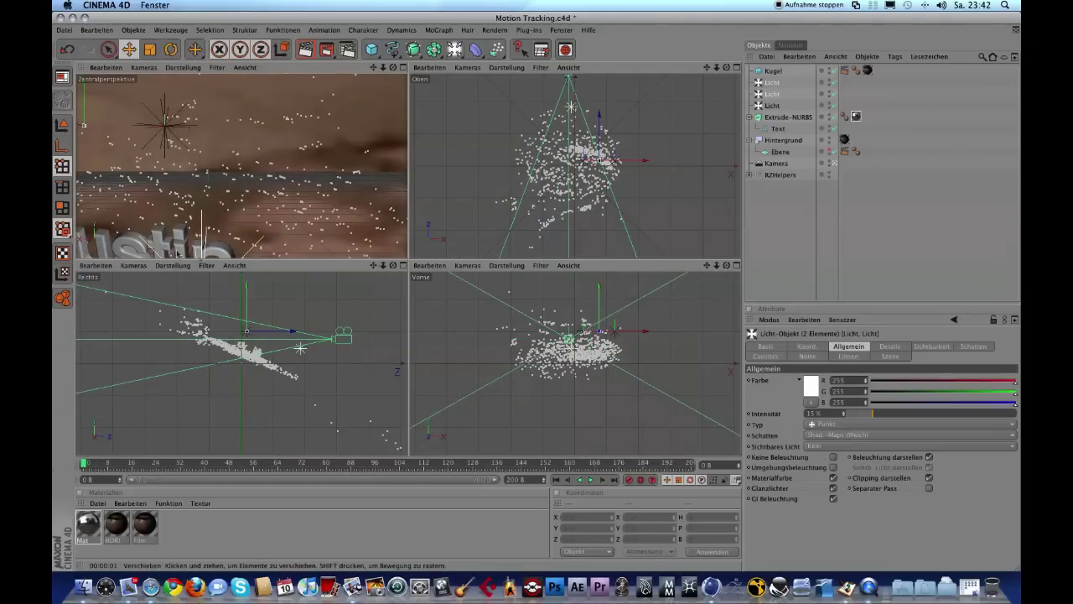
Set the render output to save as a QuickTime-Film named justin on the Desktop.
{"action": "left_click", "coordinate": [347, 50]}
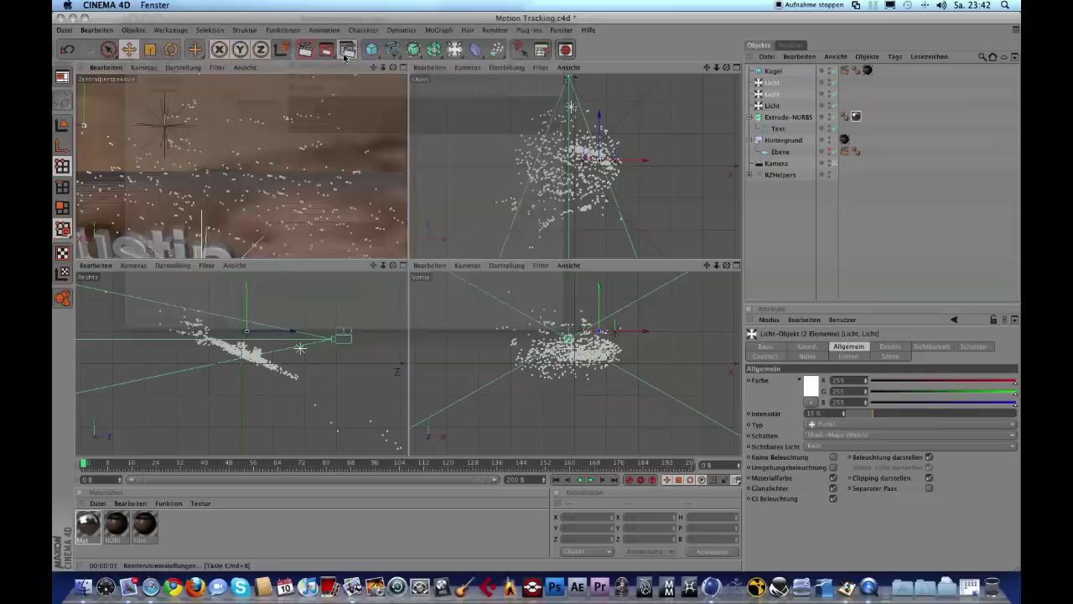
{"action": "left_click", "coordinate": [159, 51]}
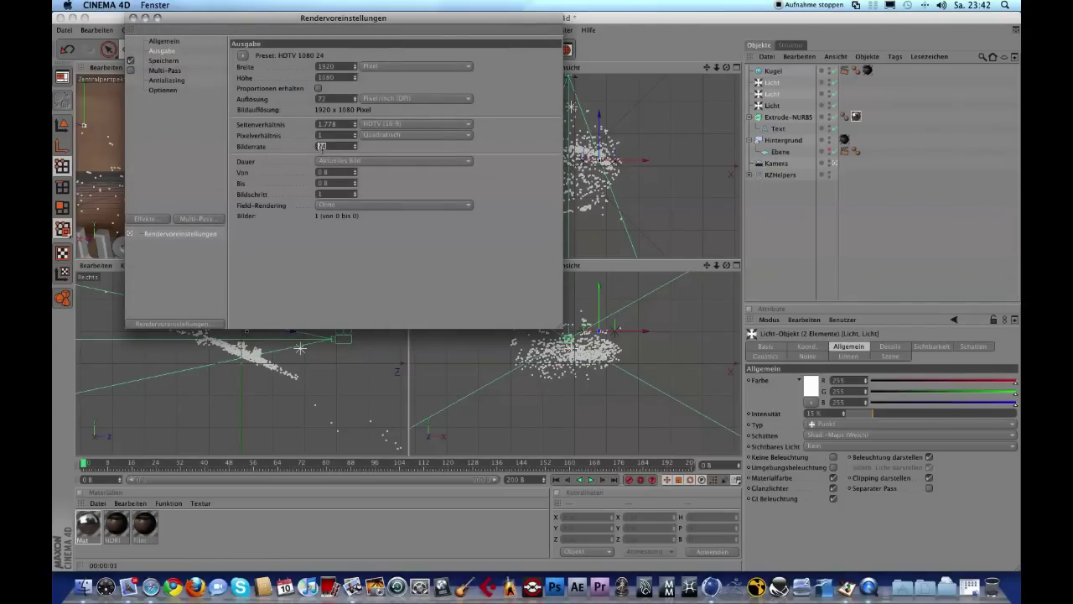
{"action": "left_click", "coordinate": [173, 60]}
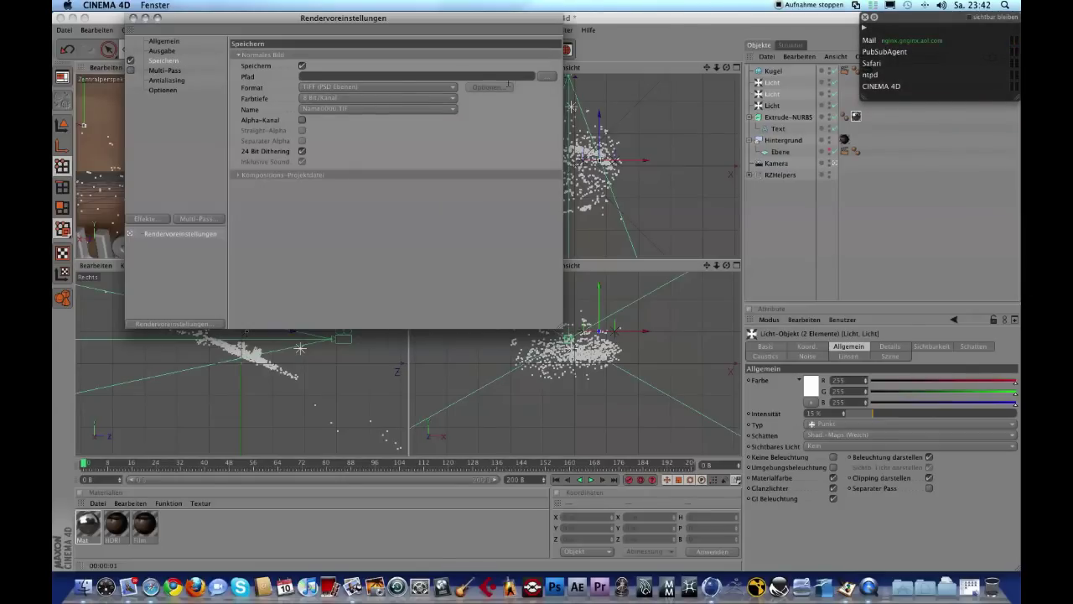
{"action": "left_click", "coordinate": [546, 76]}
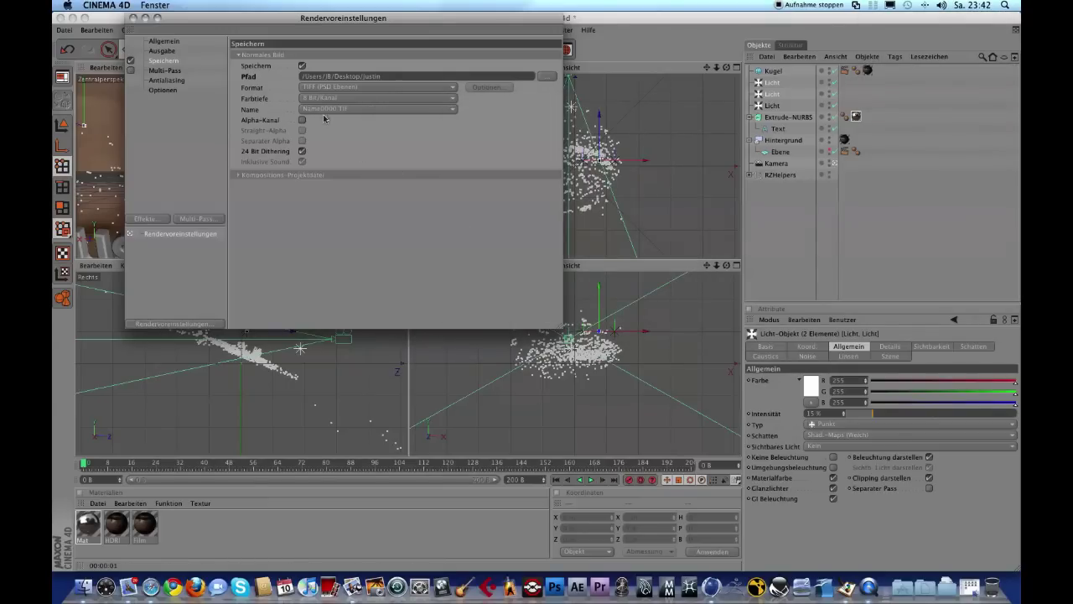
{"action": "left_click", "coordinate": [334, 89]}
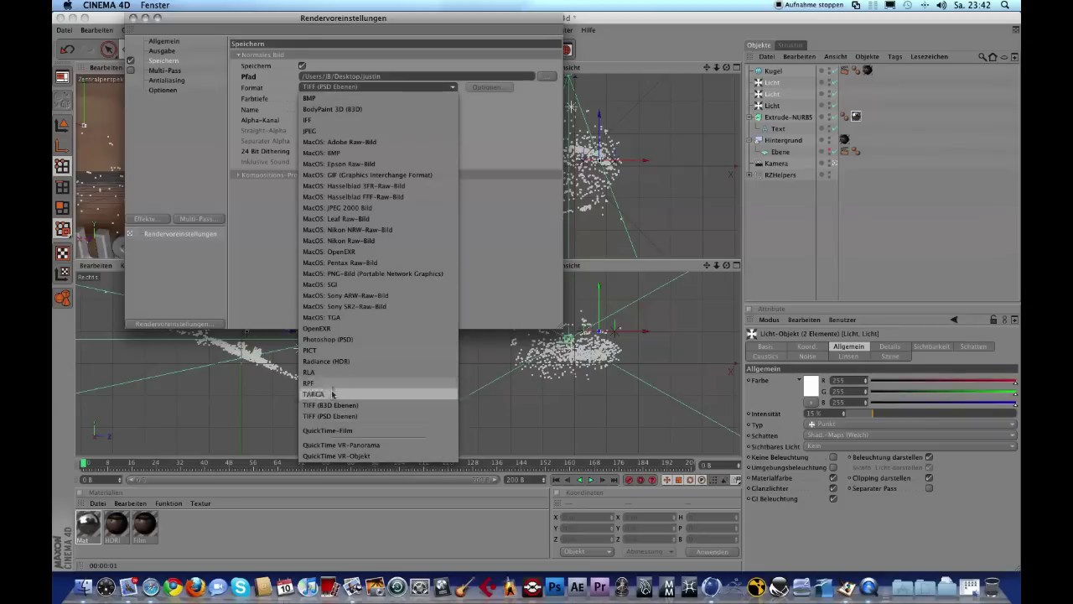
{"action": "left_click", "coordinate": [350, 432]}
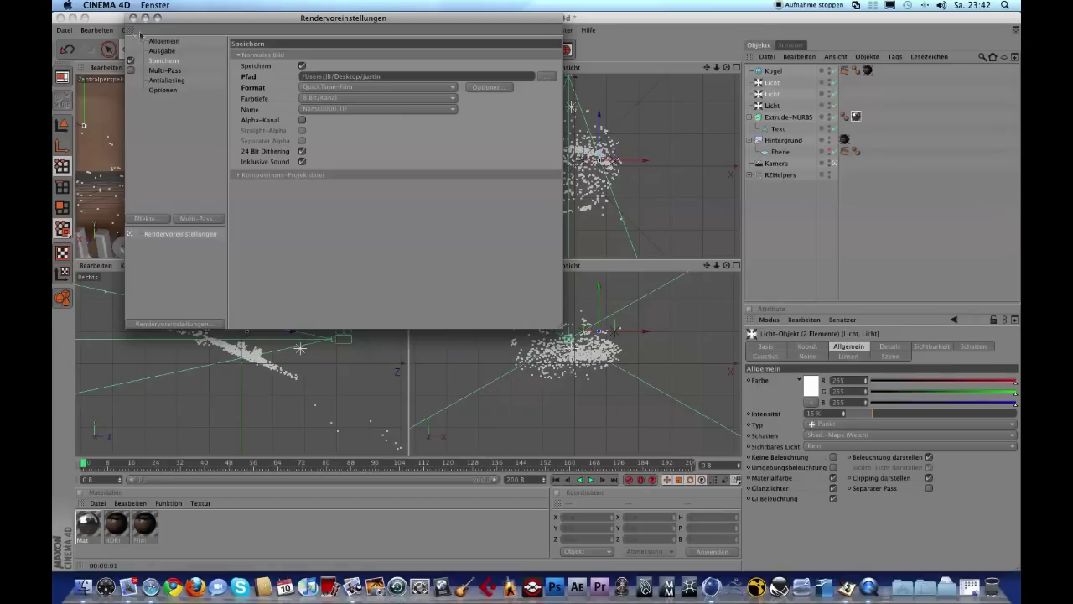
{"action": "left_click", "coordinate": [132, 19]}
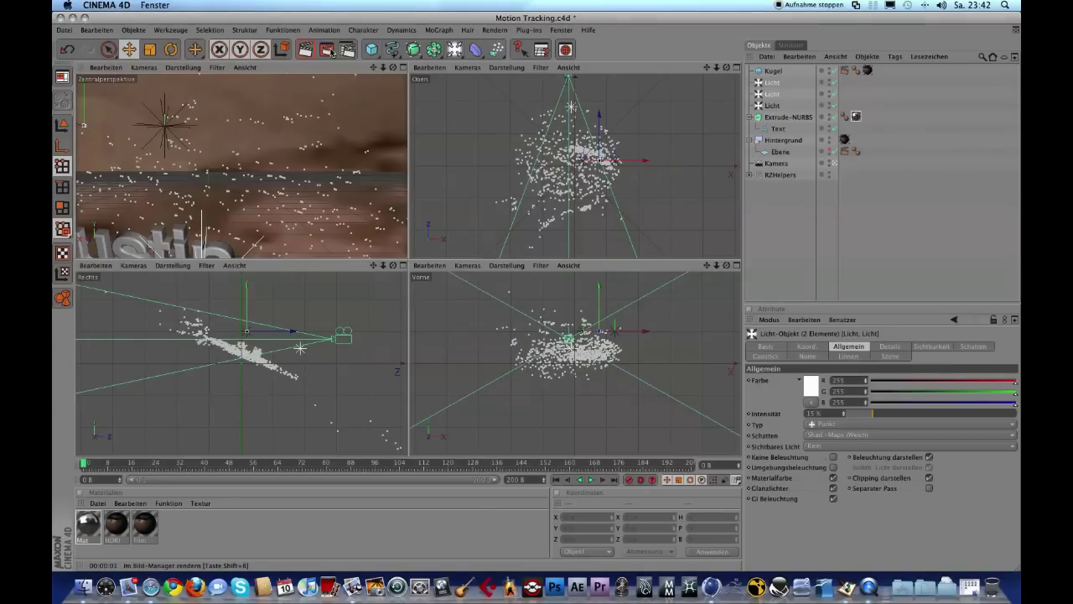
{"action": "left_click", "coordinate": [331, 51]}
{"action": "left_click_drag", "start_coordinate": [291, 96], "coordinate": [259, 67]}
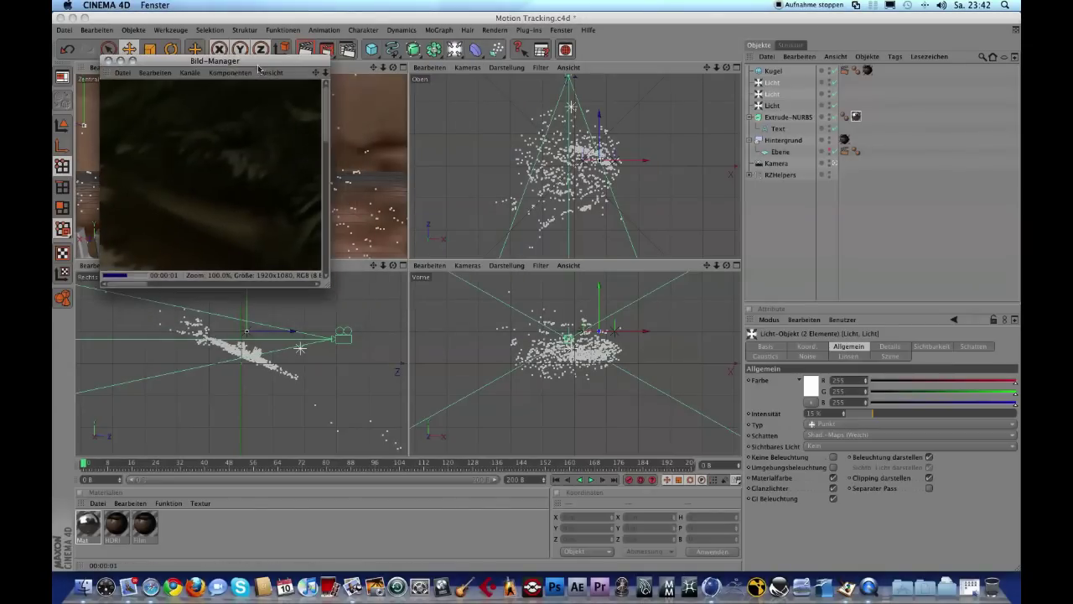
{"action": "left_click", "coordinate": [134, 62]}
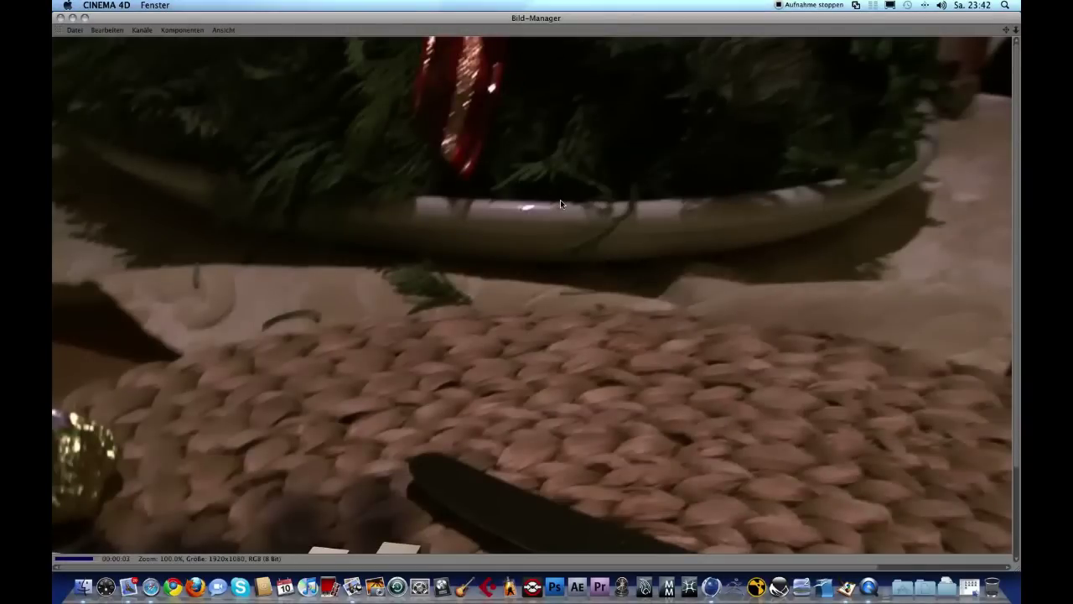
{"action": "scroll", "coordinate": [560, 200], "scroll_direction": "down", "scroll_amount": 3}
{"action": "scroll", "coordinate": [435, 159], "scroll_direction": "down", "scroll_amount": 1}
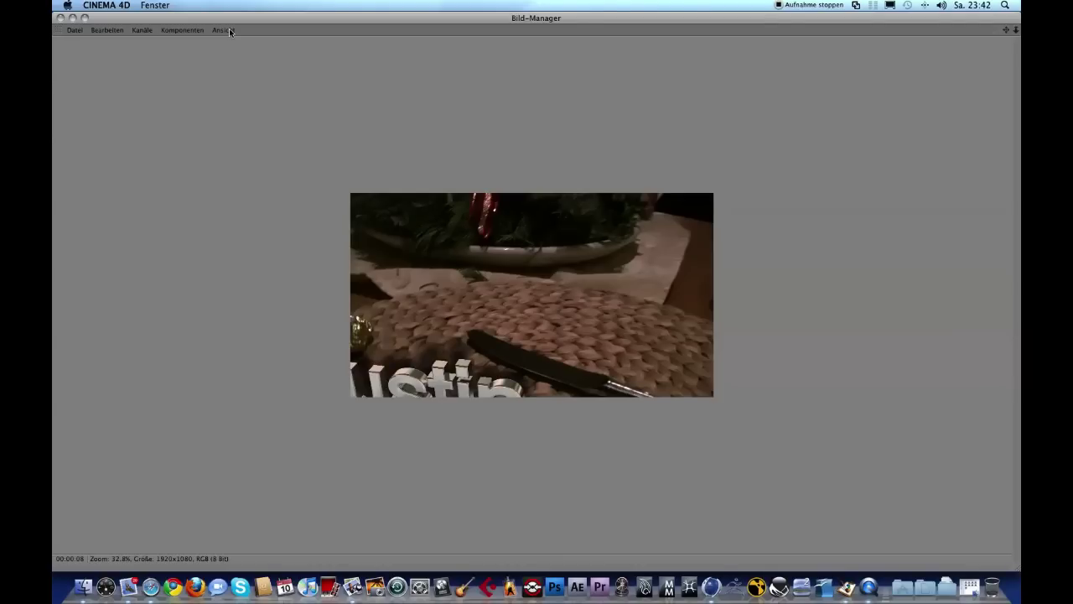
{"action": "left_click", "coordinate": [72, 18]}
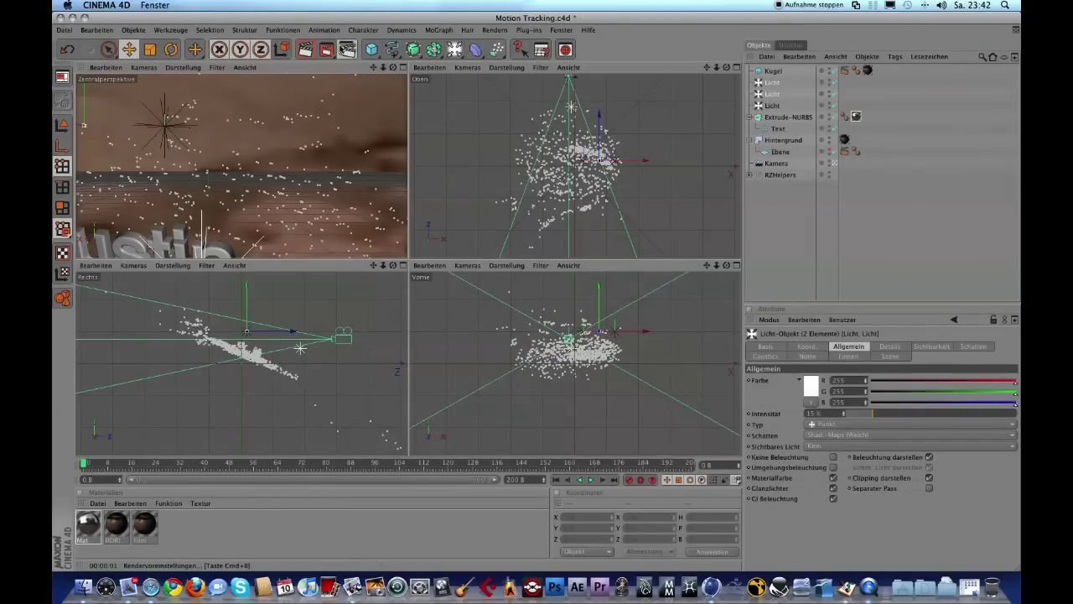
Set Dauer to Alle Bilder (0–200) and render to the Picture Viewer, overwriting justin.mov.
{"action": "left_click", "coordinate": [347, 49]}
{"action": "left_click", "coordinate": [166, 52]}
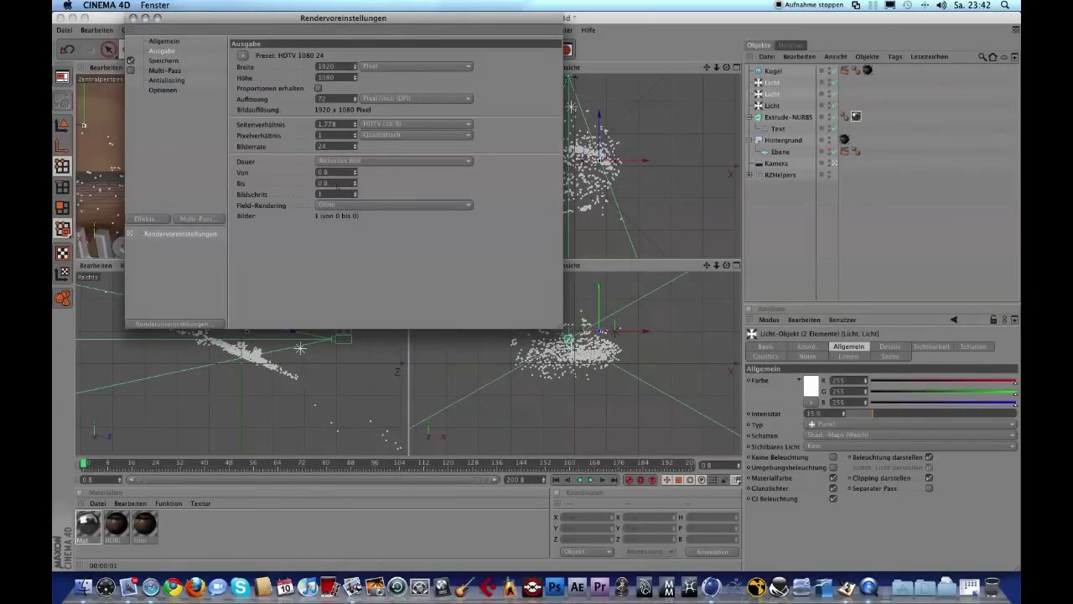
{"action": "left_click", "coordinate": [348, 163]}
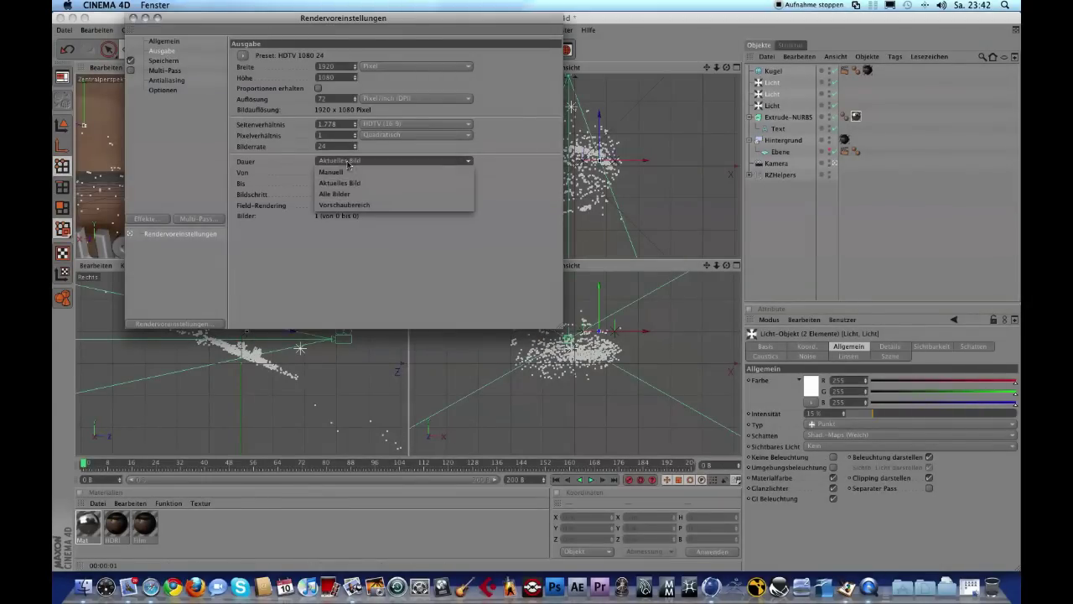
{"action": "left_click", "coordinate": [377, 197]}
{"action": "left_click", "coordinate": [132, 18]}
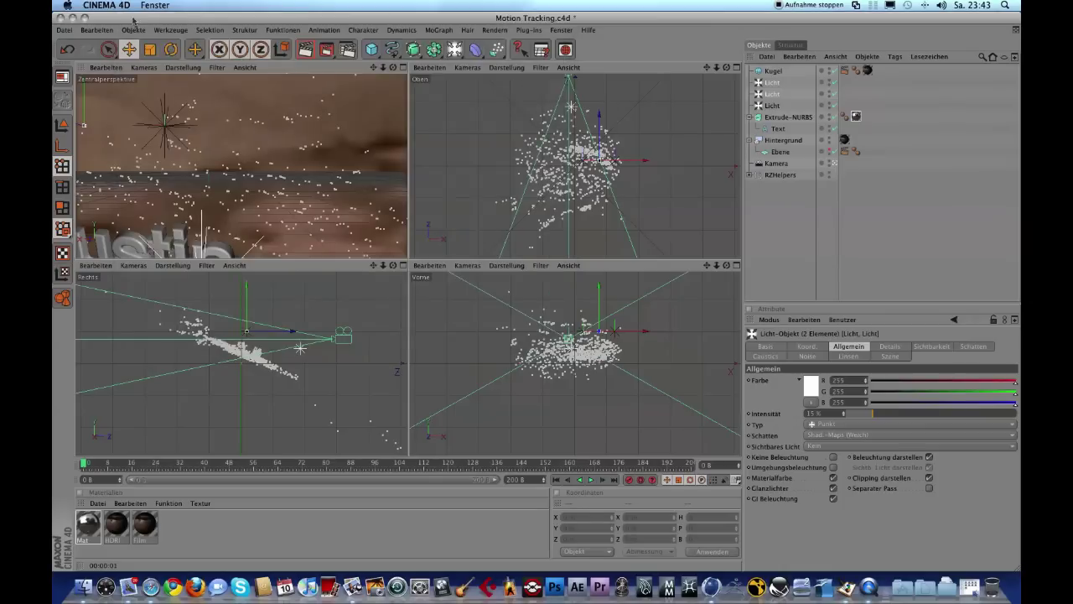
{"action": "left_click", "coordinate": [329, 49]}
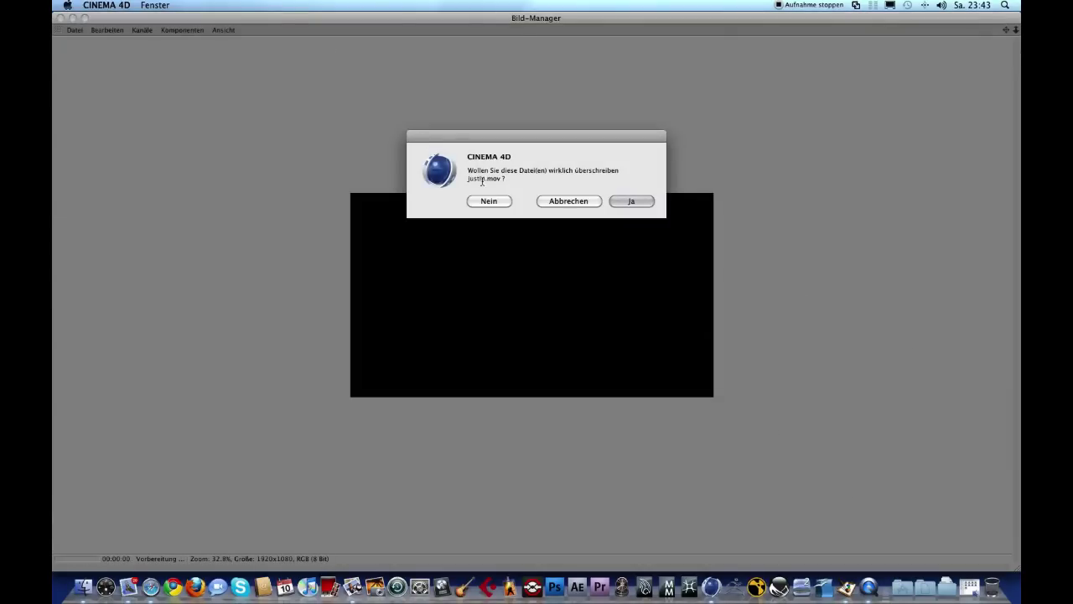
{"action": "left_click", "coordinate": [632, 201]}
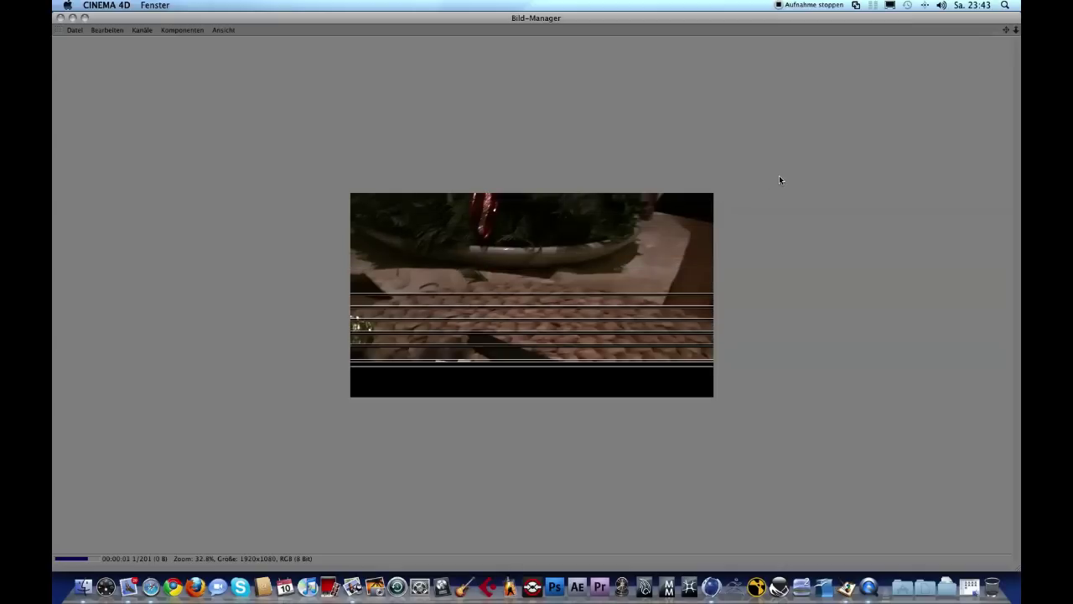